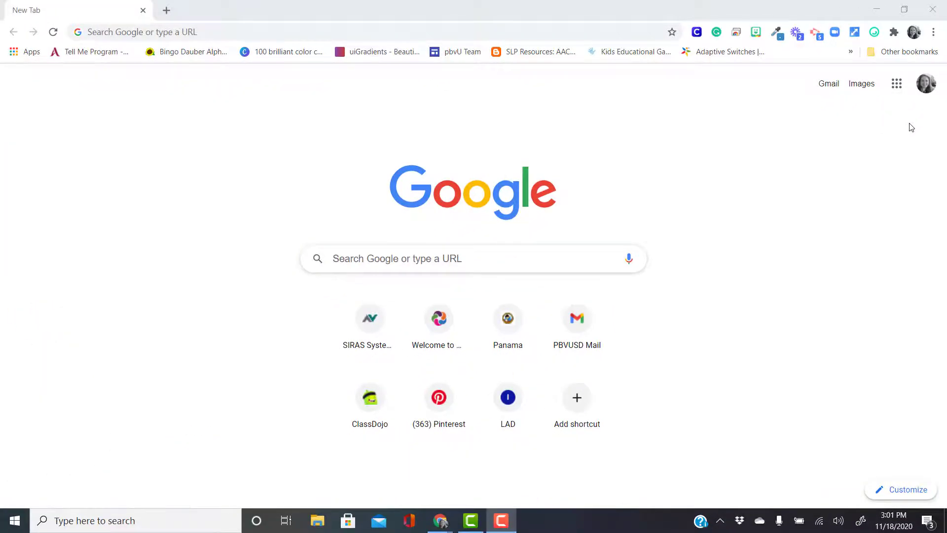
Step: Open Google Calendar from the Google apps
{"action": "left_click", "coordinate": [902, 94]}
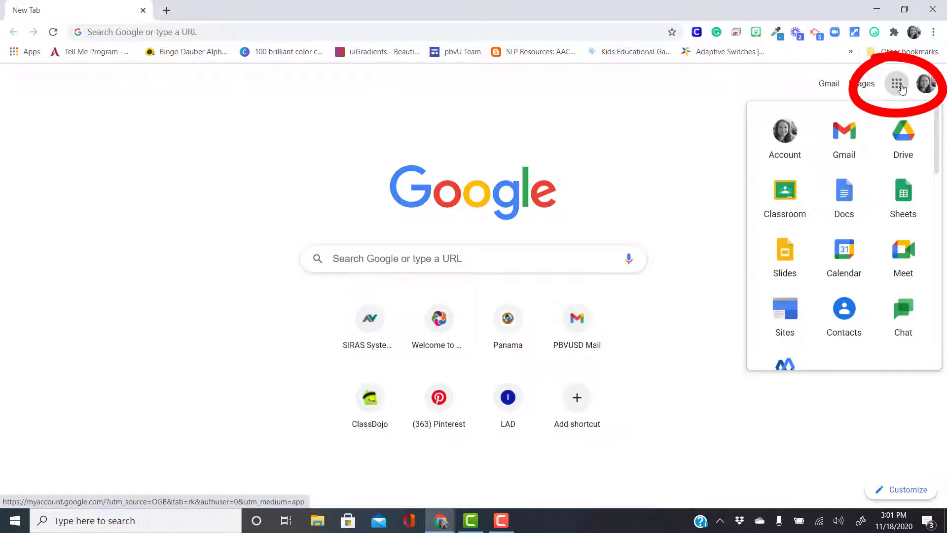
{"action": "left_click", "coordinate": [845, 277]}
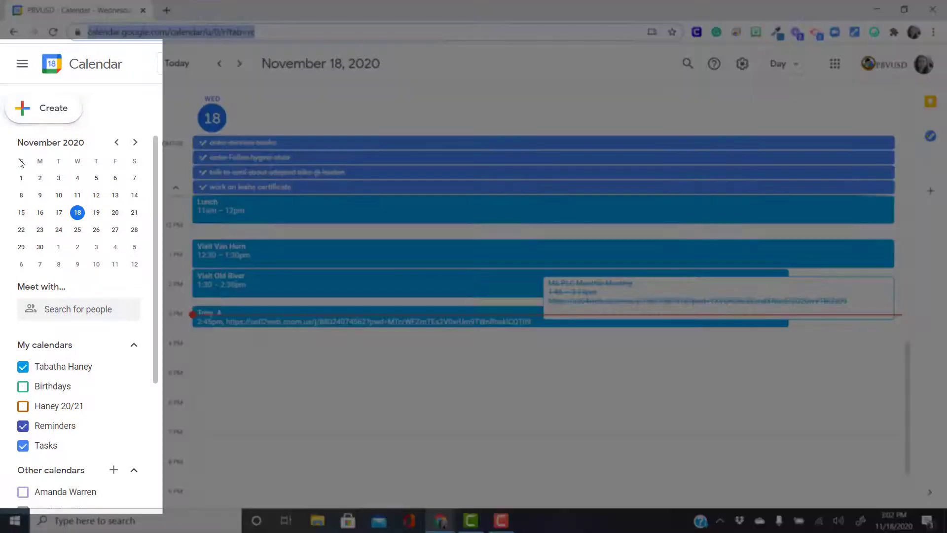
Step: Browse the mini calendar's months from September 2020 to January 2021 and look through the November 18 day schedule
{"action": "left_click", "coordinate": [116, 142]}
{"action": "left_click", "coordinate": [116, 143]}
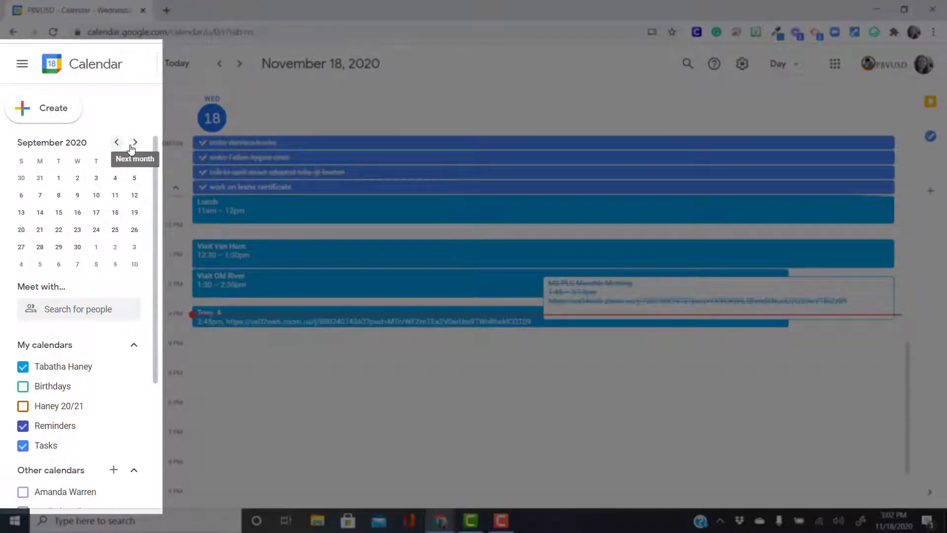
{"action": "left_click", "coordinate": [133, 144]}
{"action": "left_click", "coordinate": [132, 145]}
{"action": "left_click", "coordinate": [132, 145]}
{"action": "left_click", "coordinate": [132, 146]}
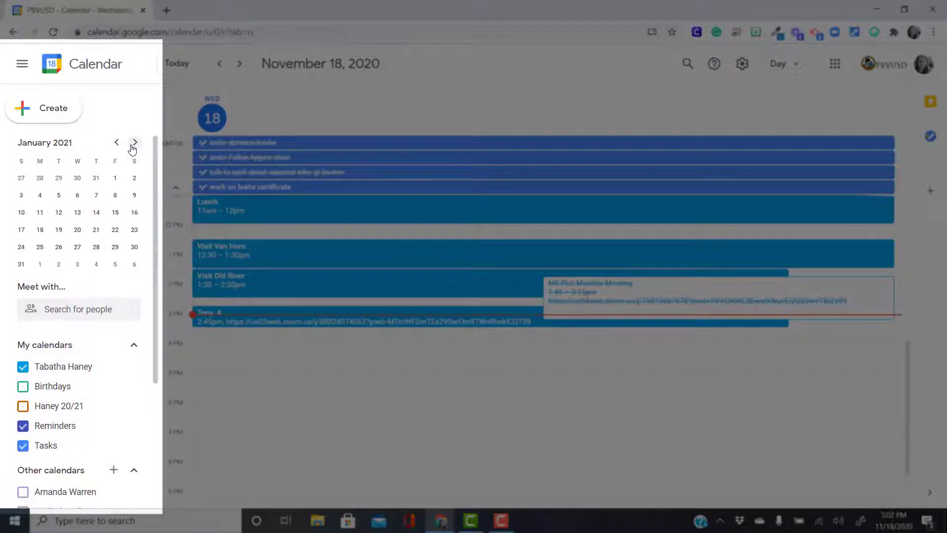
{"action": "scroll", "coordinate": [64, 301], "scroll_direction": "down", "scroll_amount": 3}
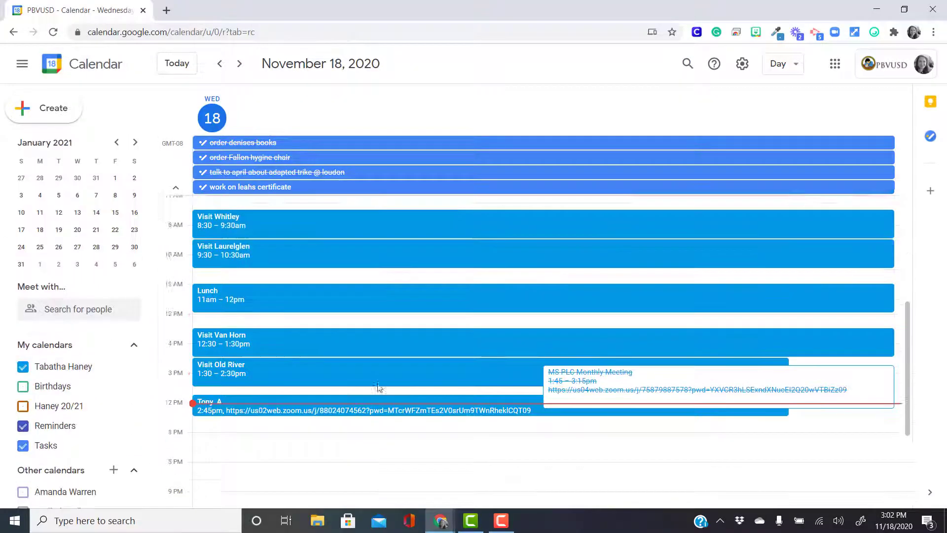
{"action": "scroll", "coordinate": [379, 389], "scroll_direction": "up", "scroll_amount": 2}
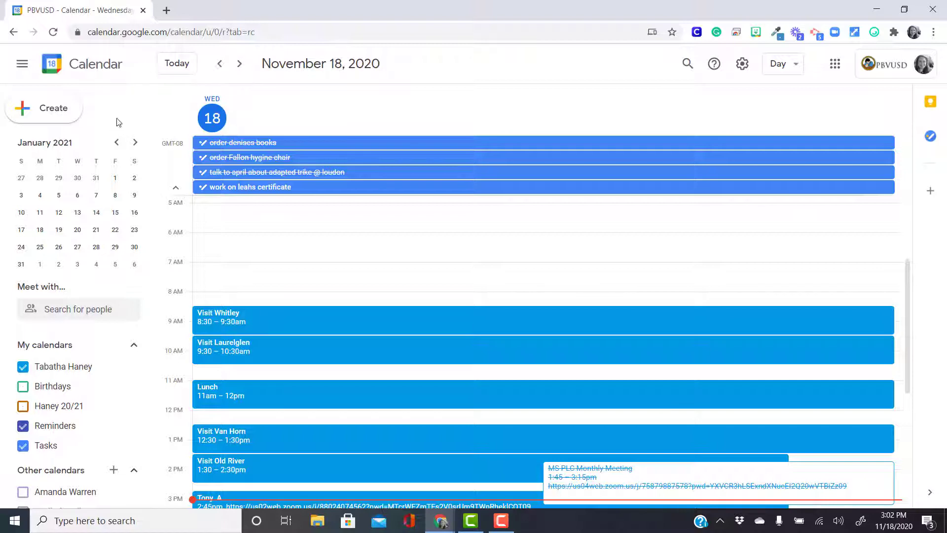
Step: Start a new calendar event on November 18 and expand its date and time options
{"action": "left_click", "coordinate": [40, 116]}
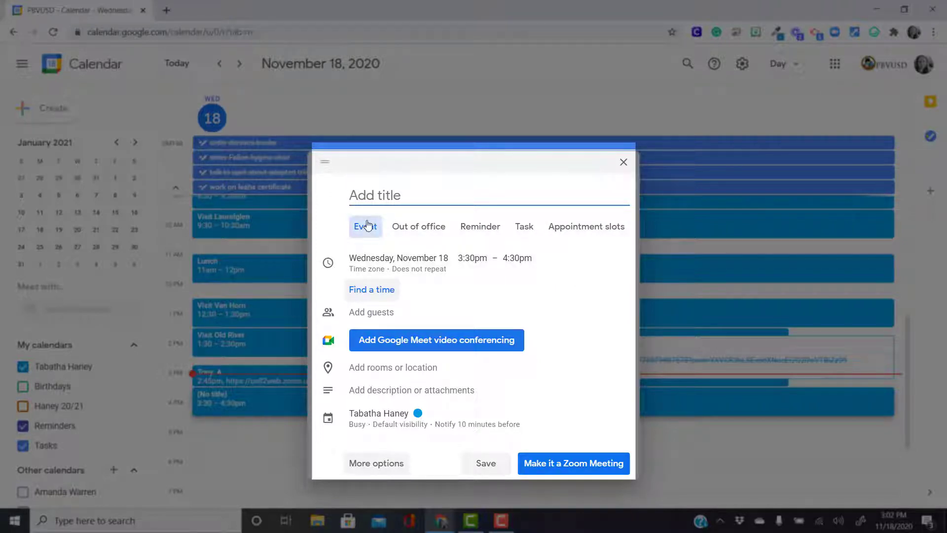
{"action": "left_click", "coordinate": [450, 264]}
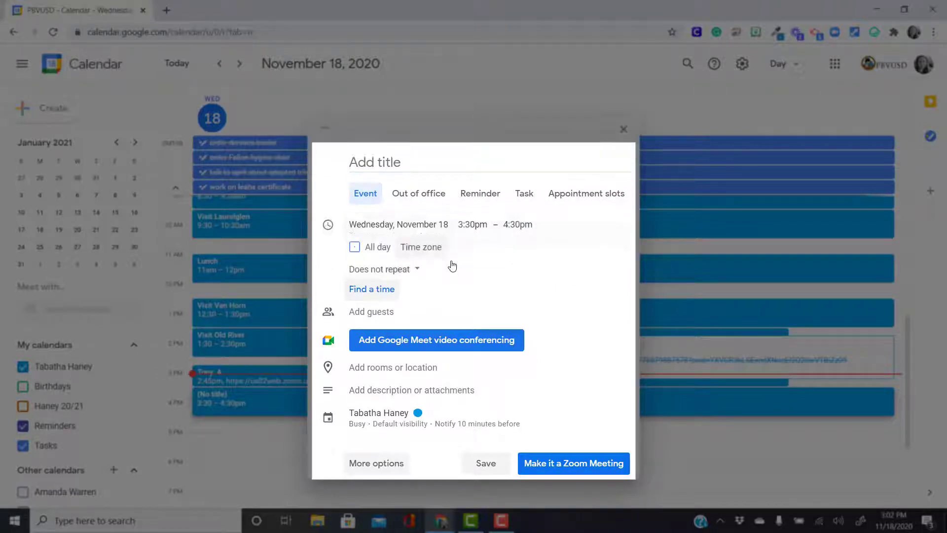
Step: Review the event's start time, end time, all-day and repeat choices, and open the Find a time view
{"action": "left_click", "coordinate": [471, 223]}
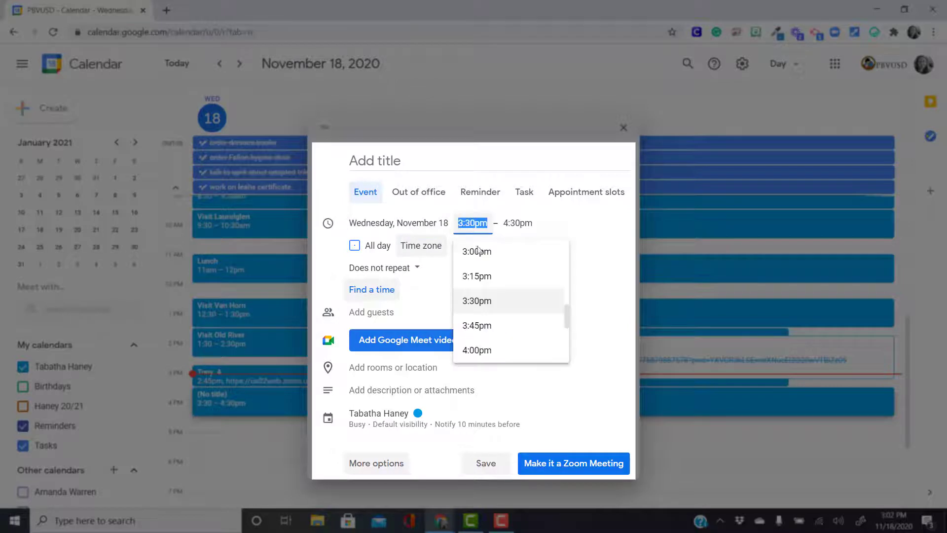
{"action": "left_click", "coordinate": [517, 224]}
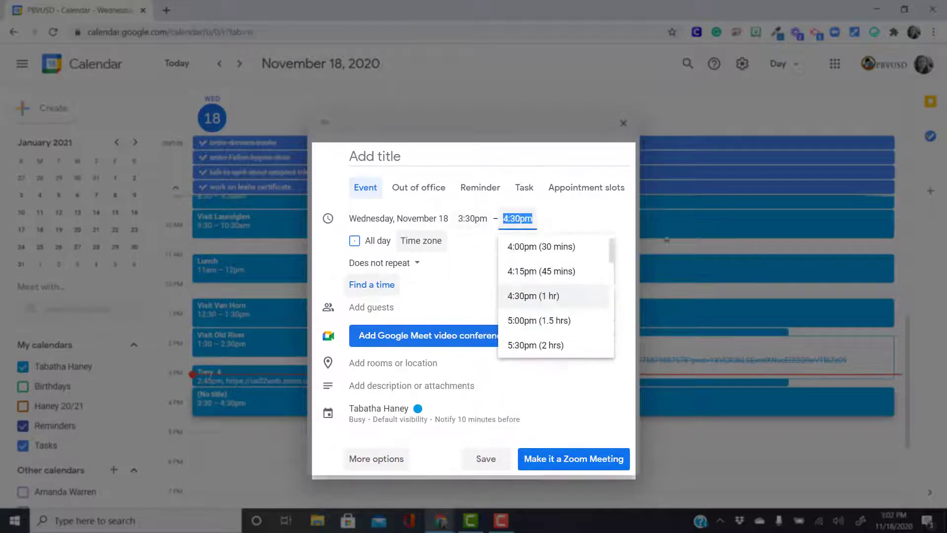
{"action": "left_click", "coordinate": [355, 242]}
{"action": "left_click", "coordinate": [354, 241]}
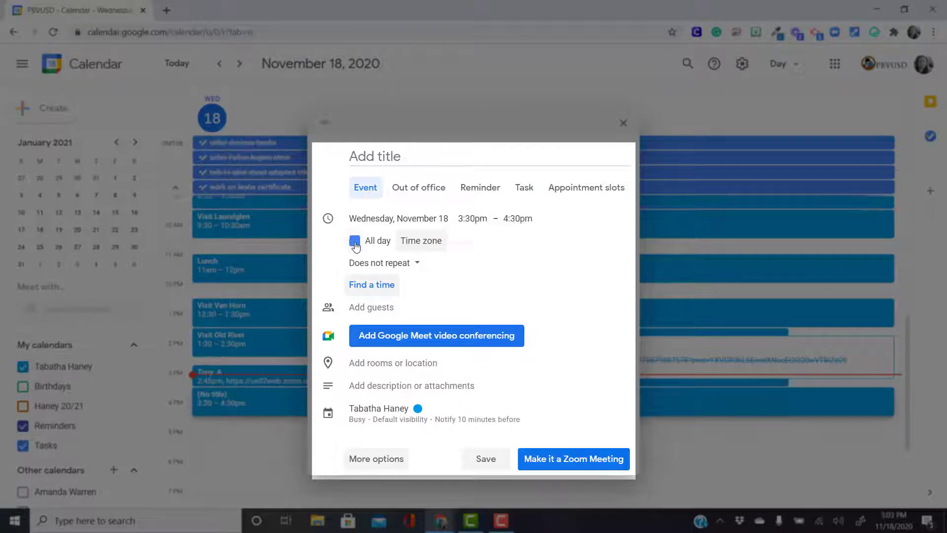
{"action": "left_click", "coordinate": [409, 272]}
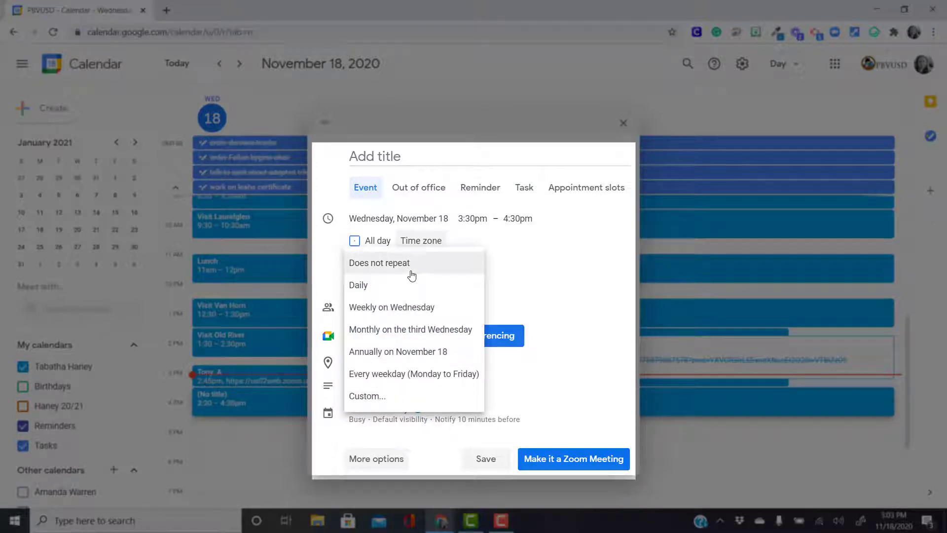
{"action": "left_click", "coordinate": [417, 276]}
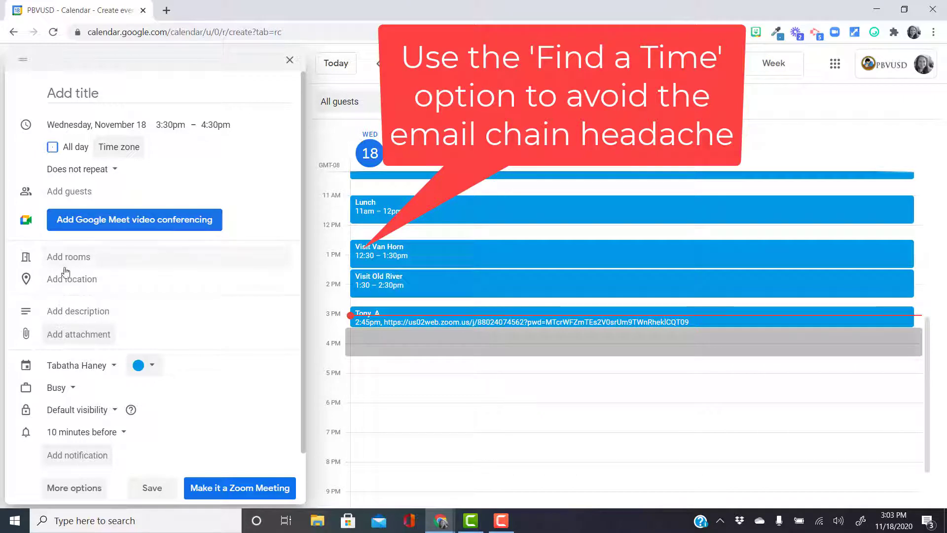
Step: Add a colleague from the directory suggestions as the event's first guest
{"action": "left_click", "coordinate": [70, 193]}
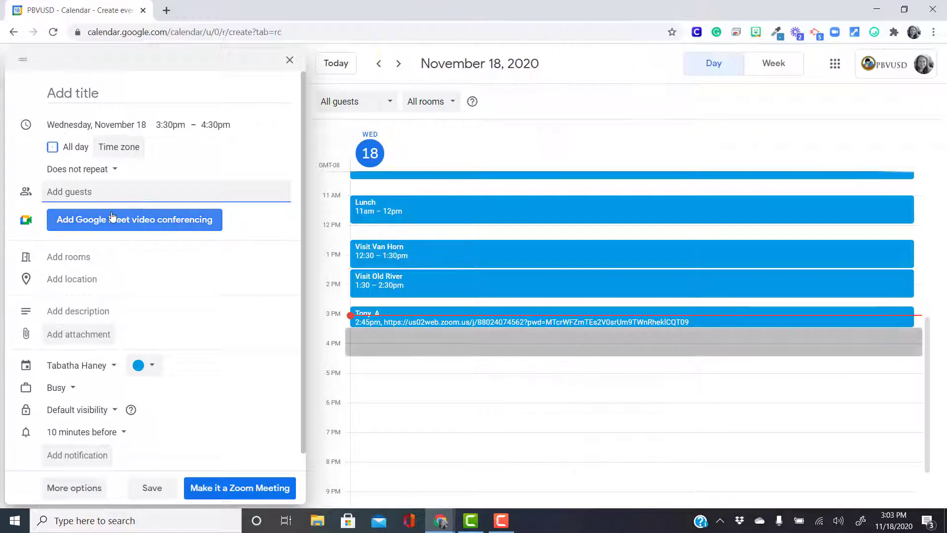
{"action": "type", "text": "su"}
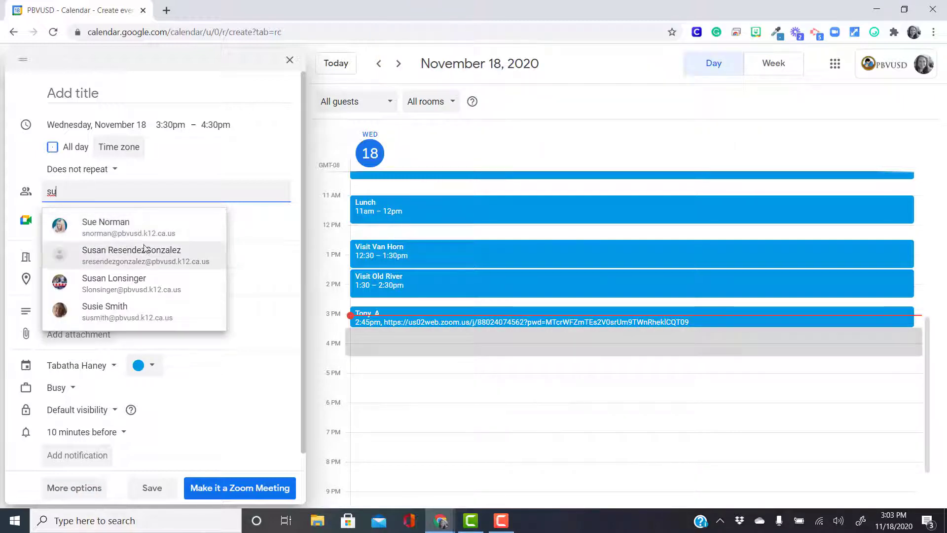
{"action": "left_click", "coordinate": [138, 225]}
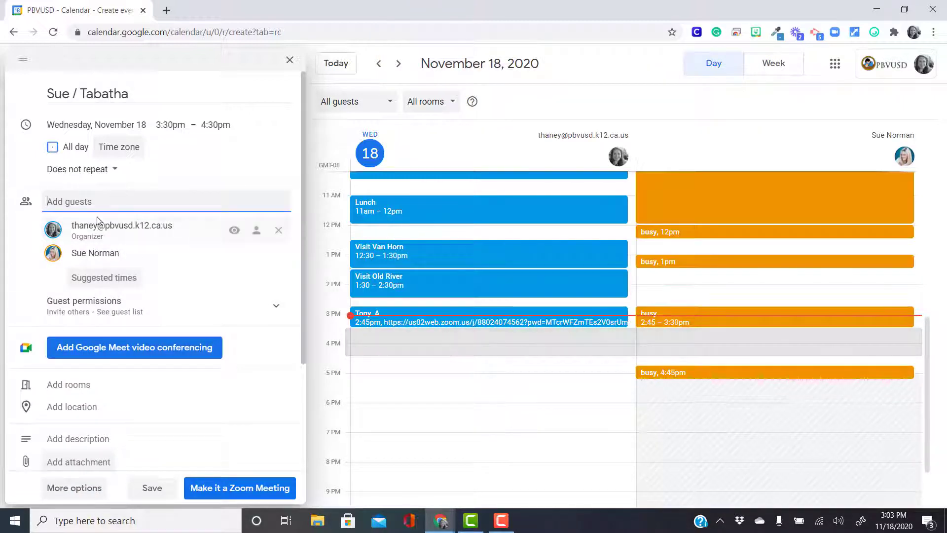
Step: Check the guest's busy times on November 18 and move the event to Monday, November 23
{"action": "scroll", "coordinate": [658, 310], "scroll_direction": "up", "scroll_amount": 3}
{"action": "left_click", "coordinate": [657, 309]}
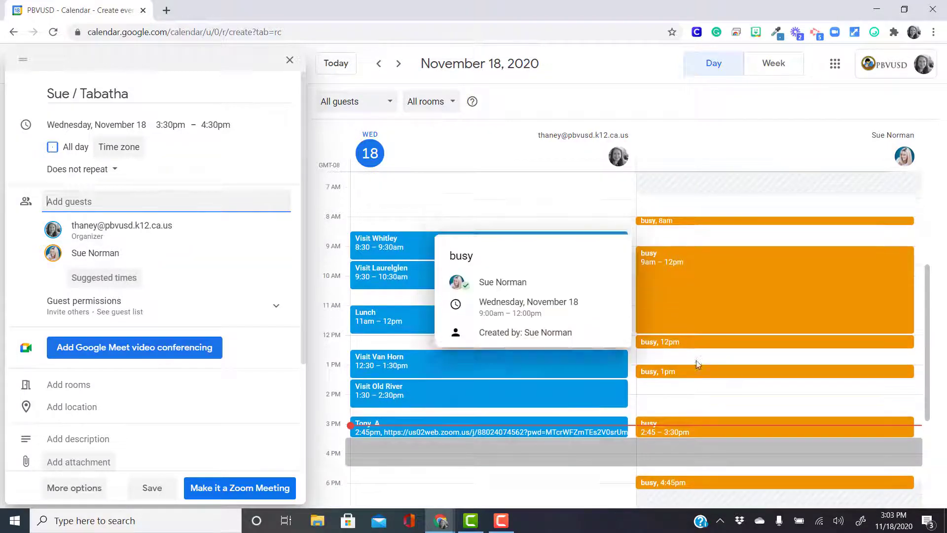
{"action": "scroll", "coordinate": [755, 390], "scroll_direction": "down", "scroll_amount": 2}
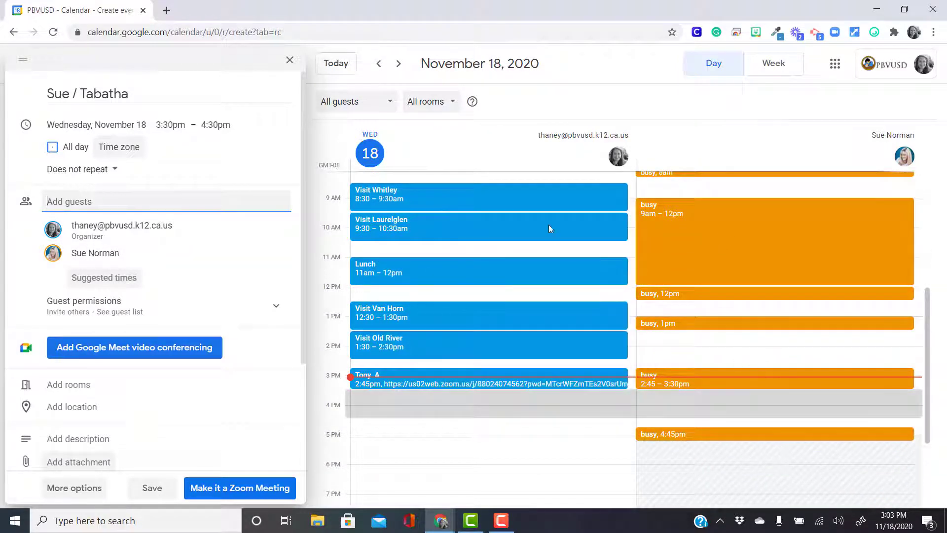
{"action": "left_click", "coordinate": [100, 122]}
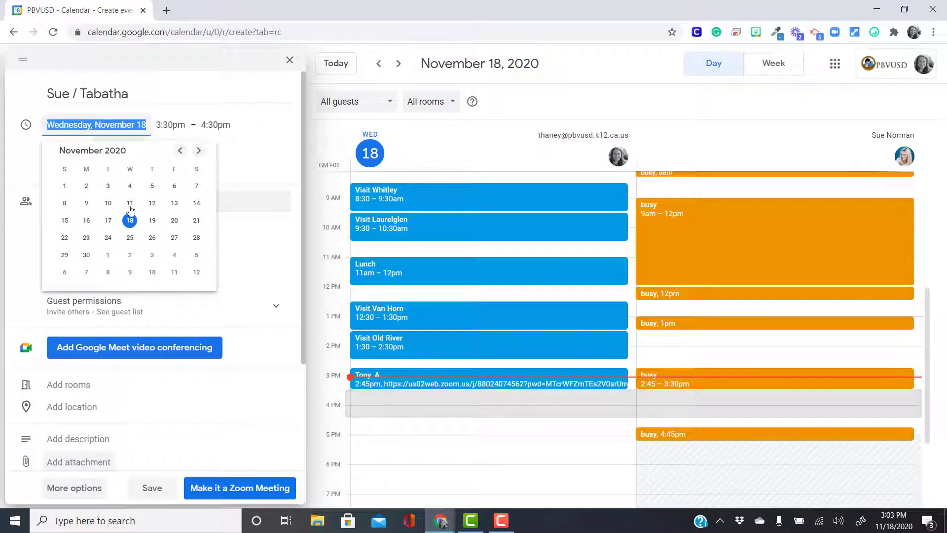
{"action": "left_click", "coordinate": [87, 238]}
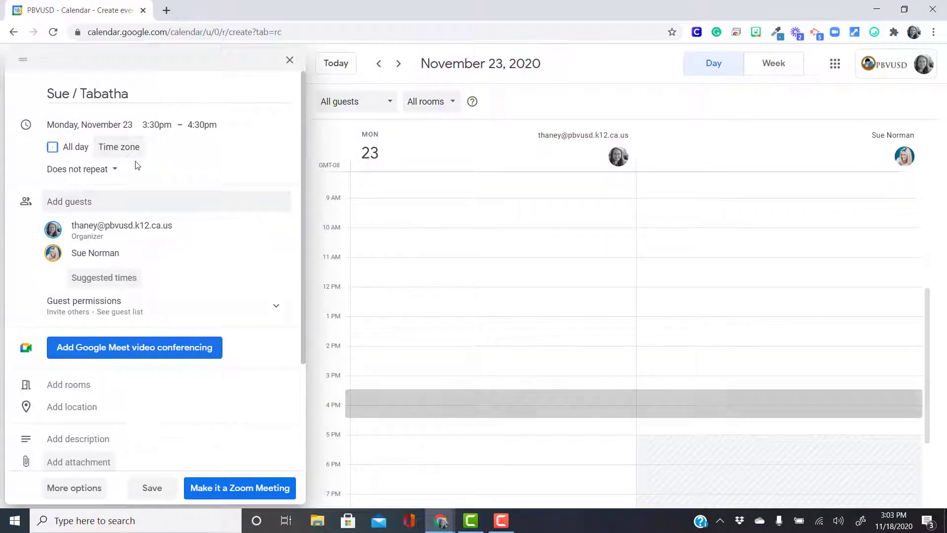
{"action": "scroll", "coordinate": [750, 267], "scroll_direction": "up", "scroll_amount": 2}
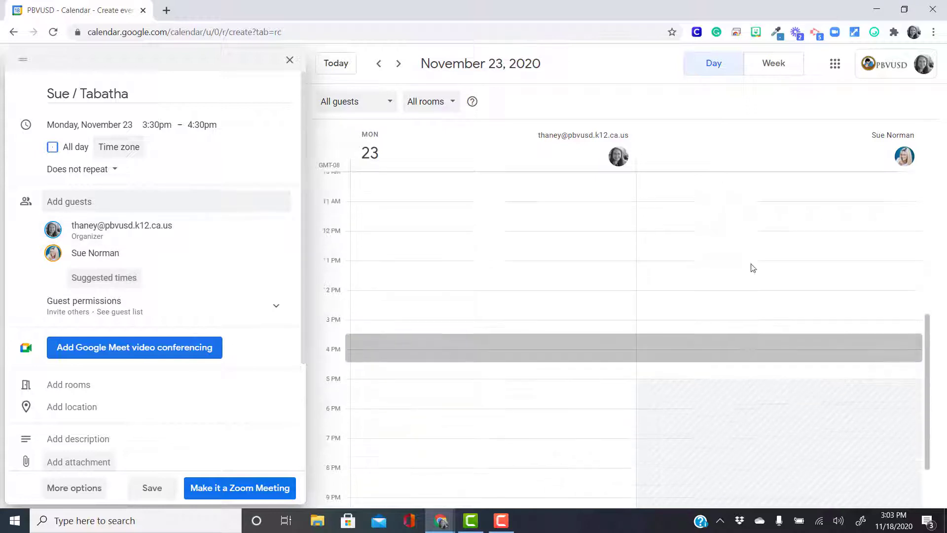
Step: Add a second colleague from the suggestions to the event's guest list
{"action": "left_click", "coordinate": [162, 200]}
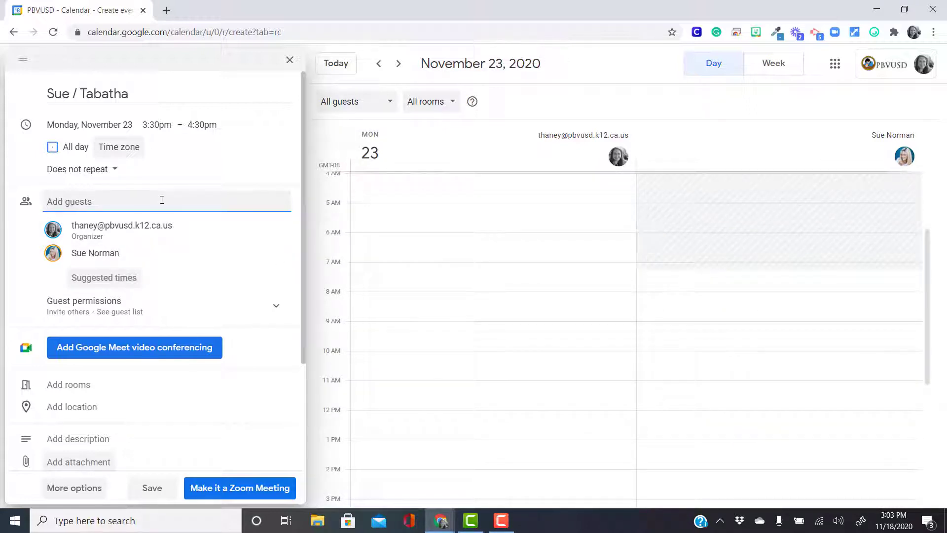
{"action": "type", "text": "tess"}
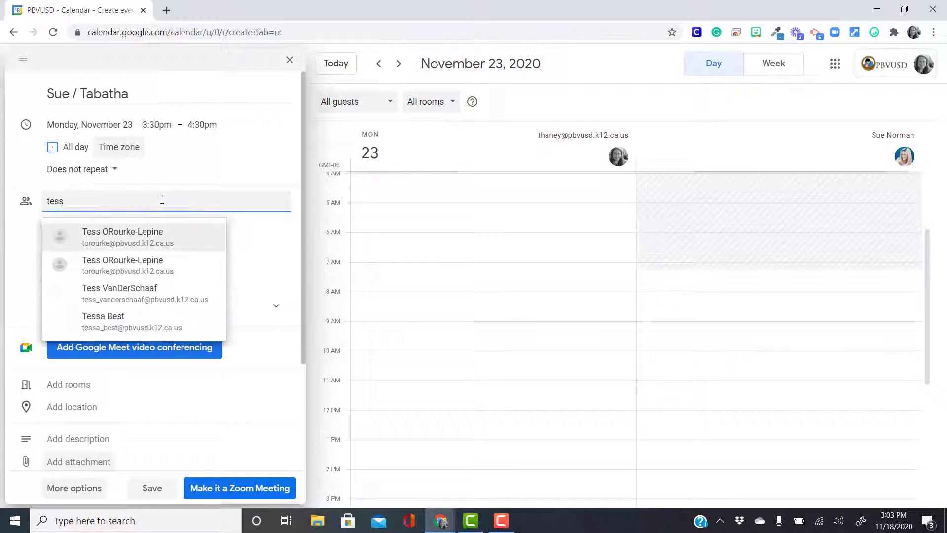
{"action": "left_click", "coordinate": [138, 233]}
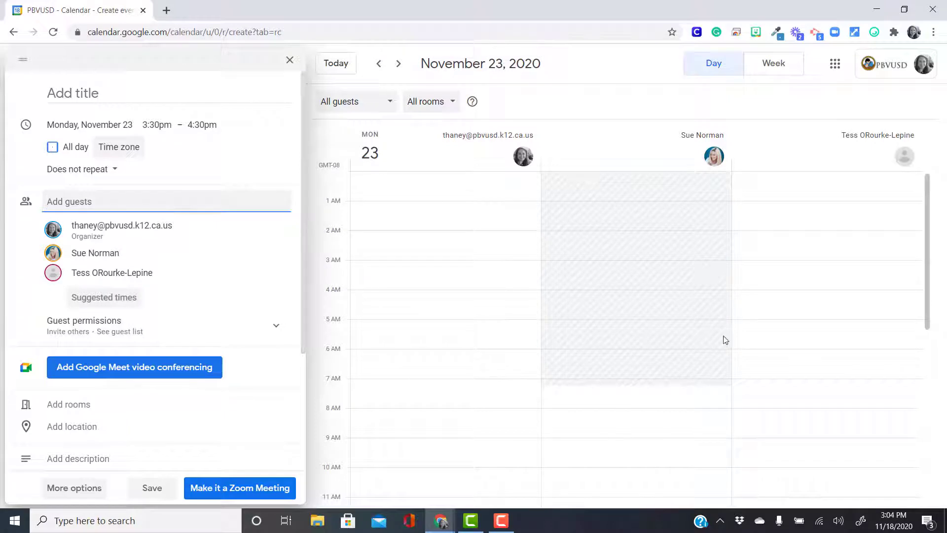
Step: Title the event "Test calendar event" and set its time from 3:00pm to 5:00pm
{"action": "left_click", "coordinate": [94, 89]}
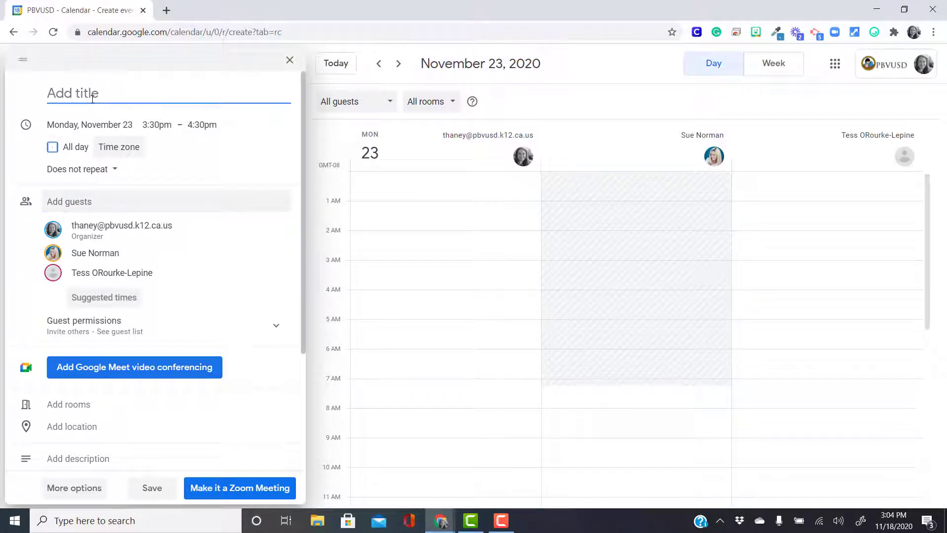
{"action": "type", "text": "Test calendar event"}
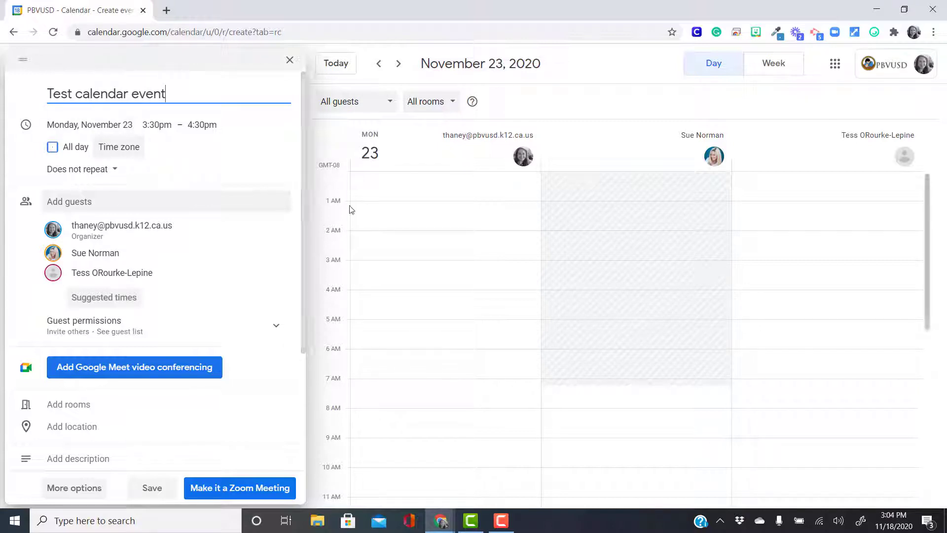
{"action": "left_click", "coordinate": [154, 124]}
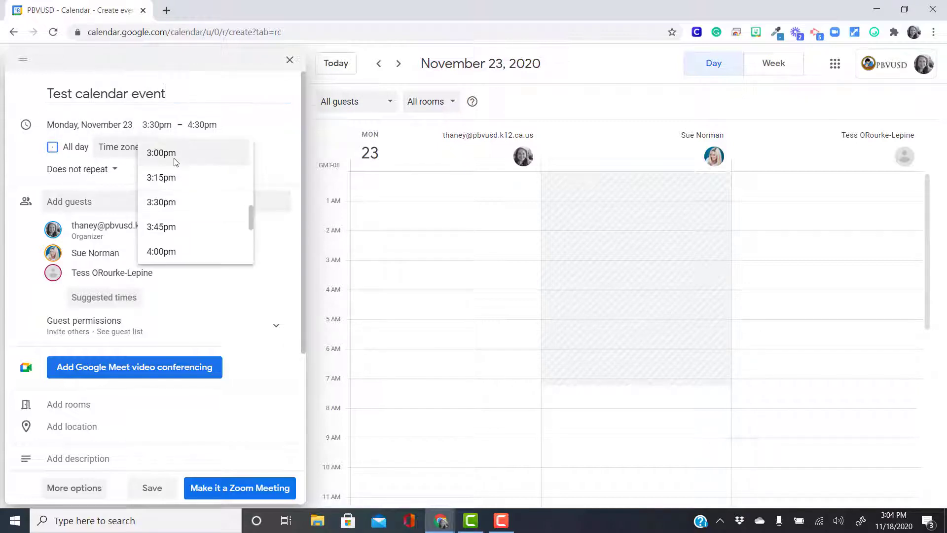
{"action": "left_click", "coordinate": [166, 153]}
{"action": "left_click", "coordinate": [201, 125]}
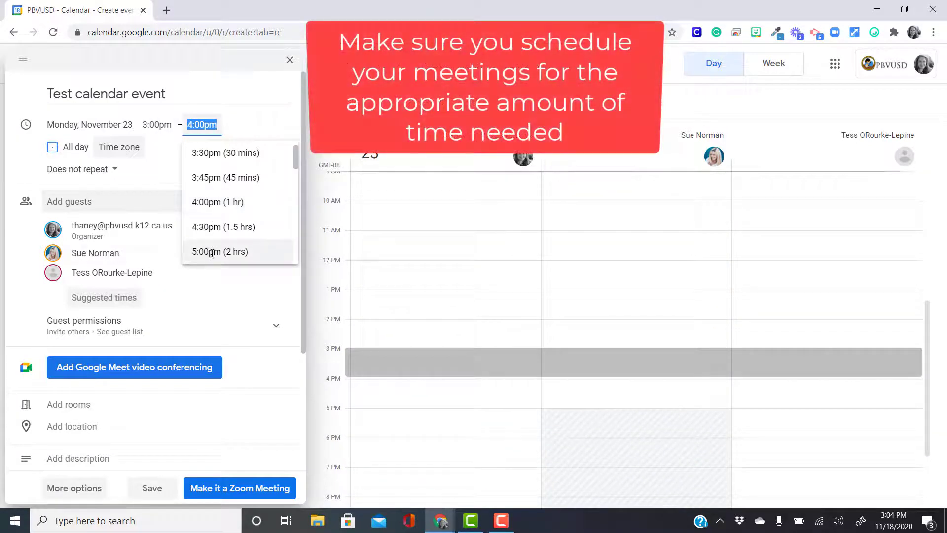
{"action": "left_click", "coordinate": [220, 251]}
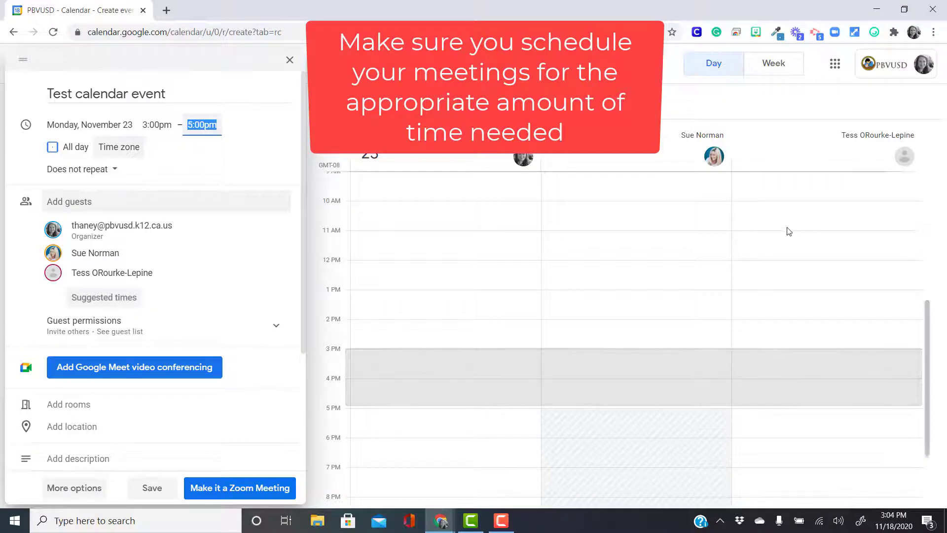
Step: Add a third colleague to the event's guest list
{"action": "left_click", "coordinate": [106, 201]}
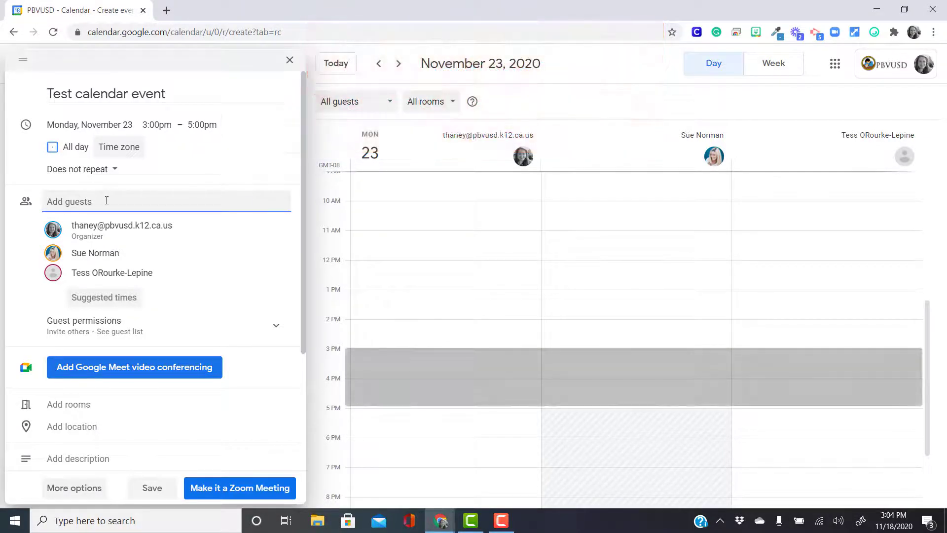
{"action": "type", "text": "j"}
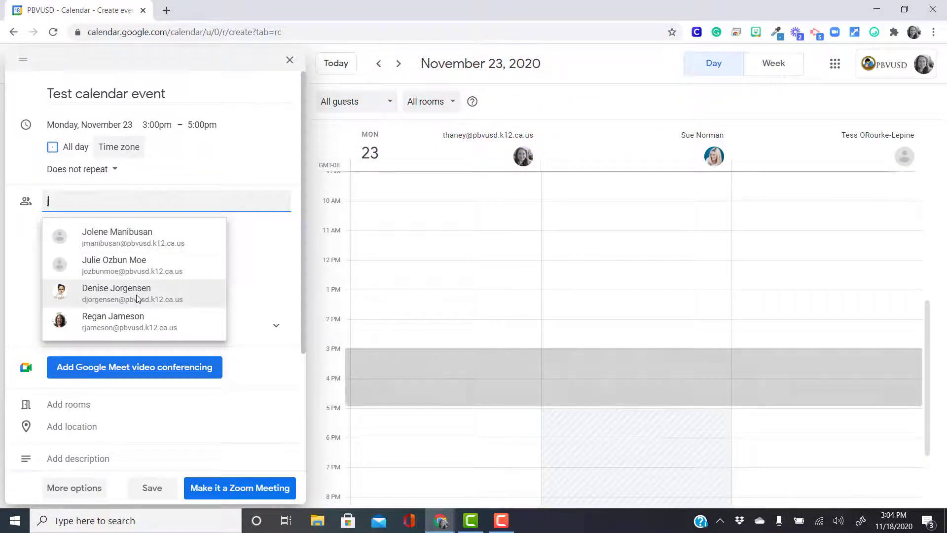
{"action": "type", "text": "do"}
{"action": "key", "text": "Return"}
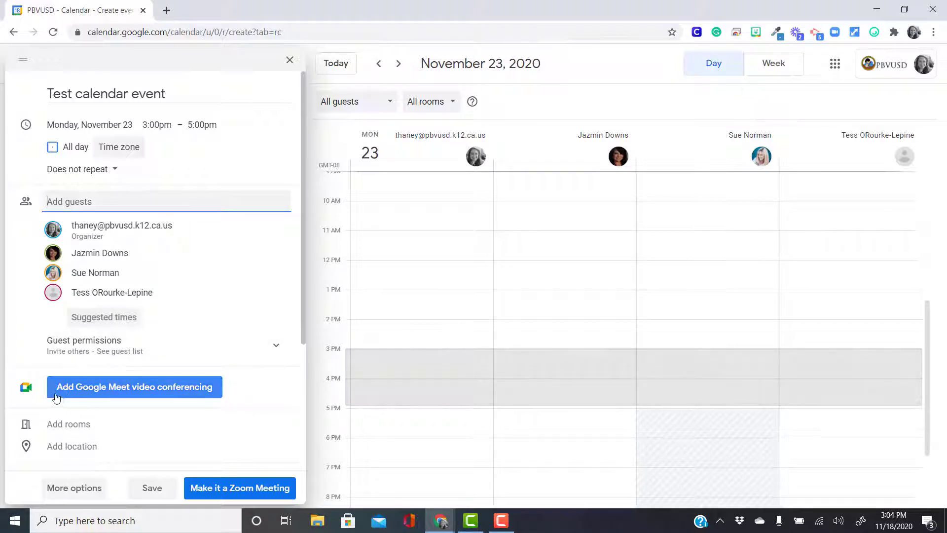
Step: Enter the event description "Test IEP for Minnie Mouse" followed by "Team - let me know if this time works for you"
{"action": "scroll", "coordinate": [224, 395], "scroll_direction": "down", "scroll_amount": 3}
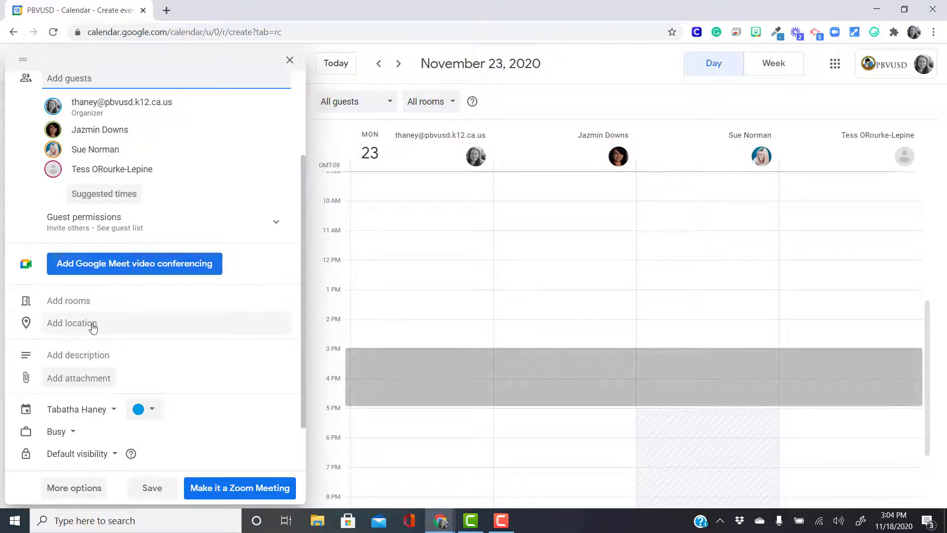
{"action": "left_click", "coordinate": [84, 358]}
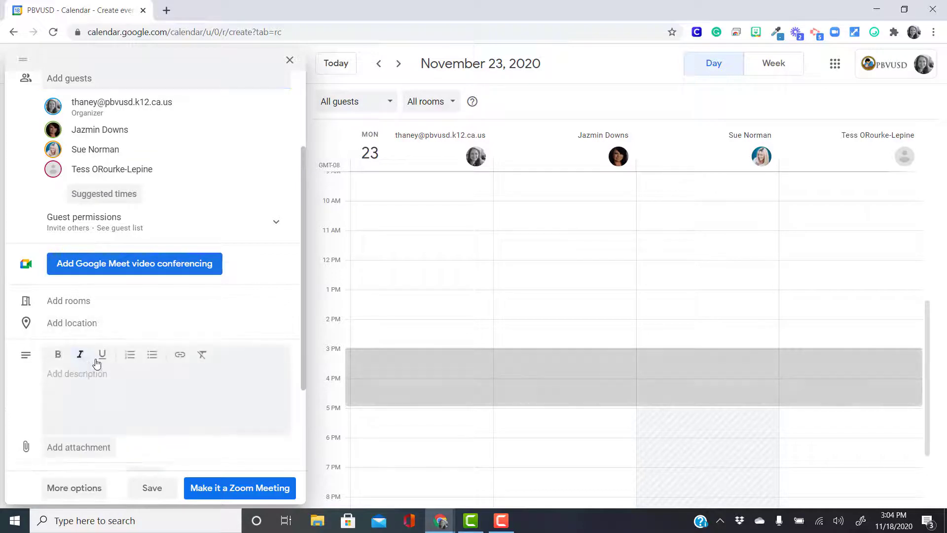
{"action": "type", "text": "Test IEP for Minnie Mouse  Team - let me know if this time works for you"}
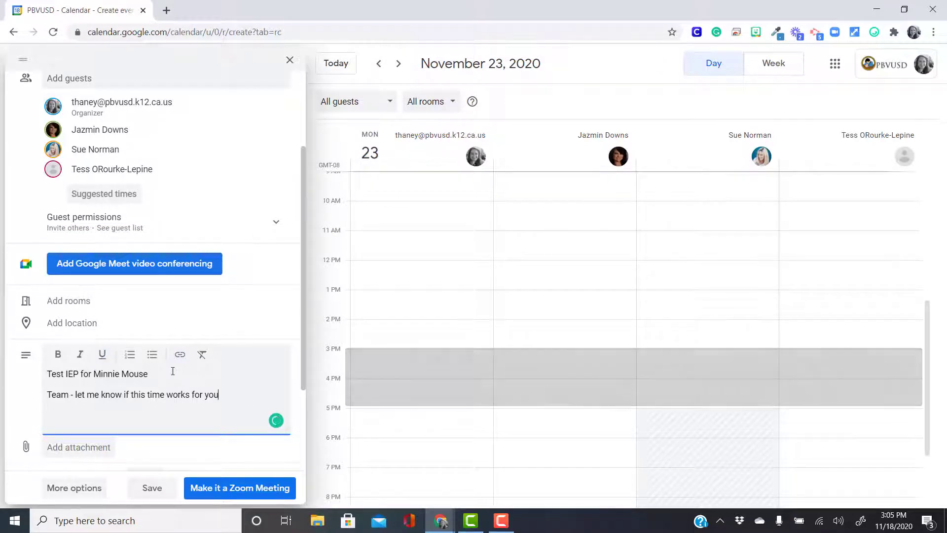
{"action": "scroll", "coordinate": [183, 364], "scroll_direction": "down", "scroll_amount": 1}
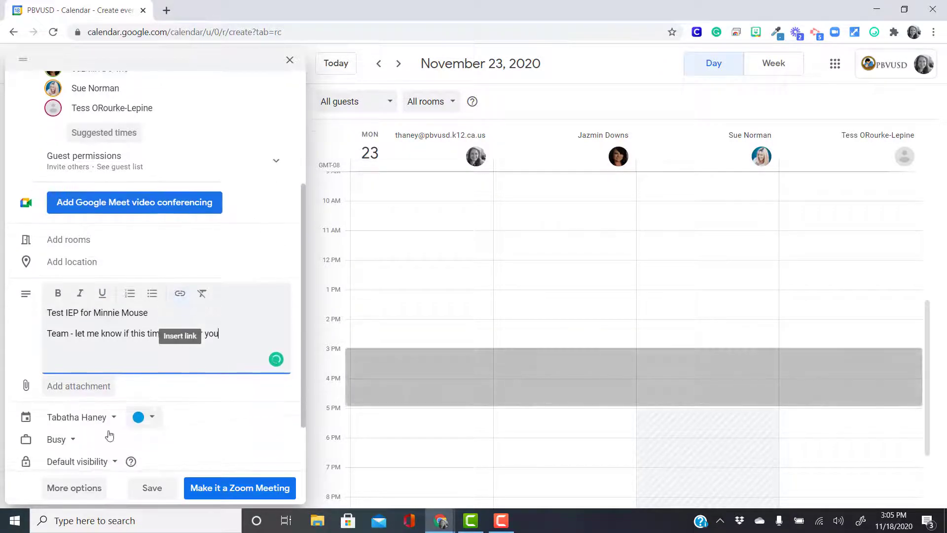
{"action": "scroll", "coordinate": [87, 392], "scroll_direction": "down", "scroll_amount": 1}
{"action": "left_click", "coordinate": [150, 346]}
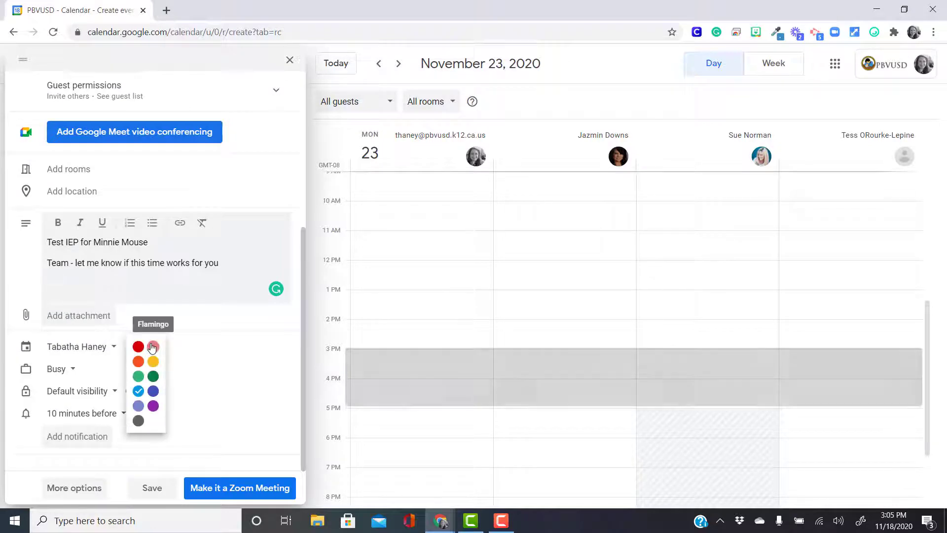
{"action": "left_click", "coordinate": [200, 338]}
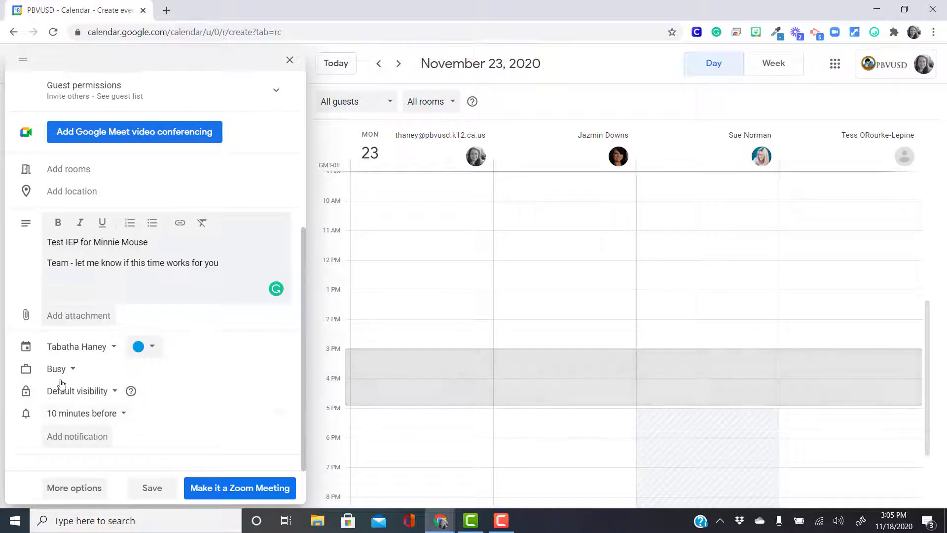
{"action": "scroll", "coordinate": [168, 434], "scroll_direction": "up", "scroll_amount": 5}
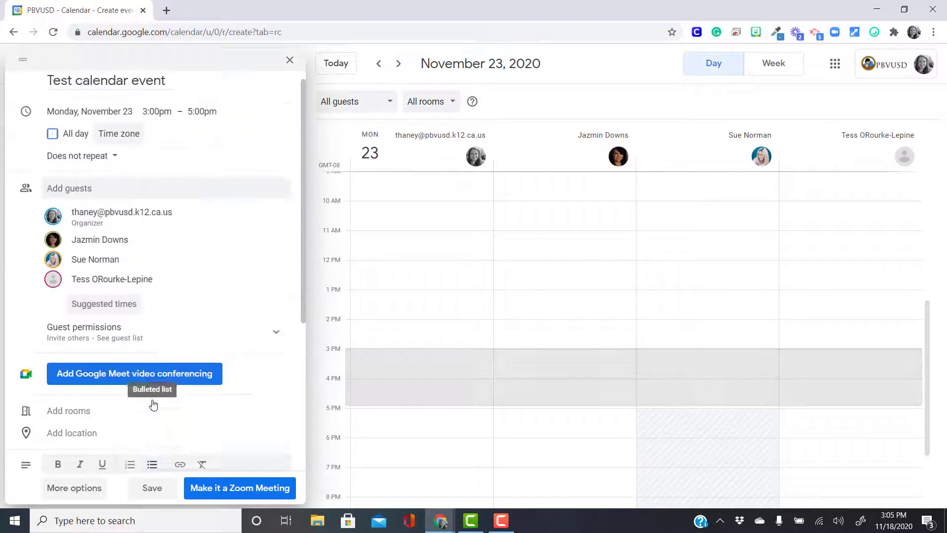
Step: Open the event's full editing page, check the guests' availability in Find a Time and return to the event details
{"action": "scroll", "coordinate": [91, 444], "scroll_direction": "down", "scroll_amount": 1}
{"action": "left_click", "coordinate": [77, 489]}
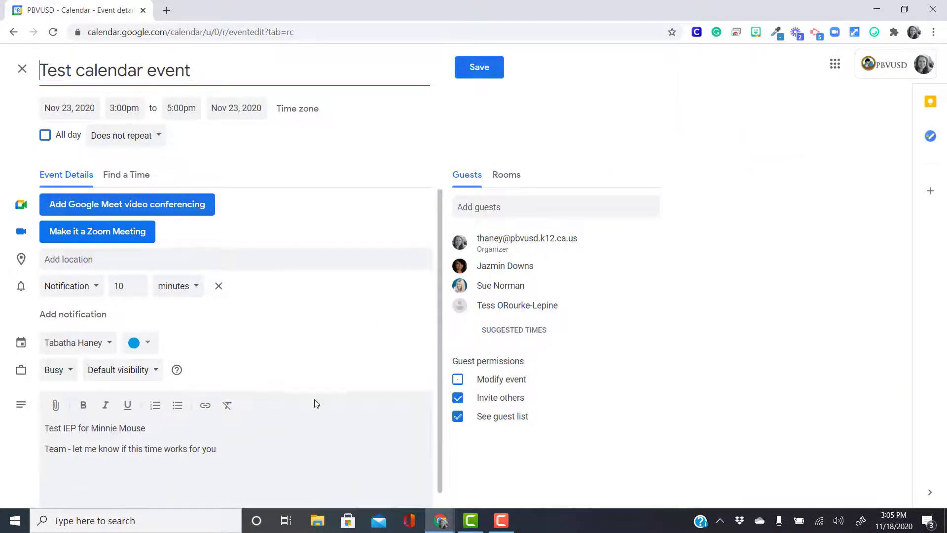
{"action": "scroll", "coordinate": [313, 401], "scroll_direction": "down", "scroll_amount": 1}
{"action": "scroll", "coordinate": [313, 402], "scroll_direction": "up", "scroll_amount": 1}
{"action": "left_click", "coordinate": [120, 177]}
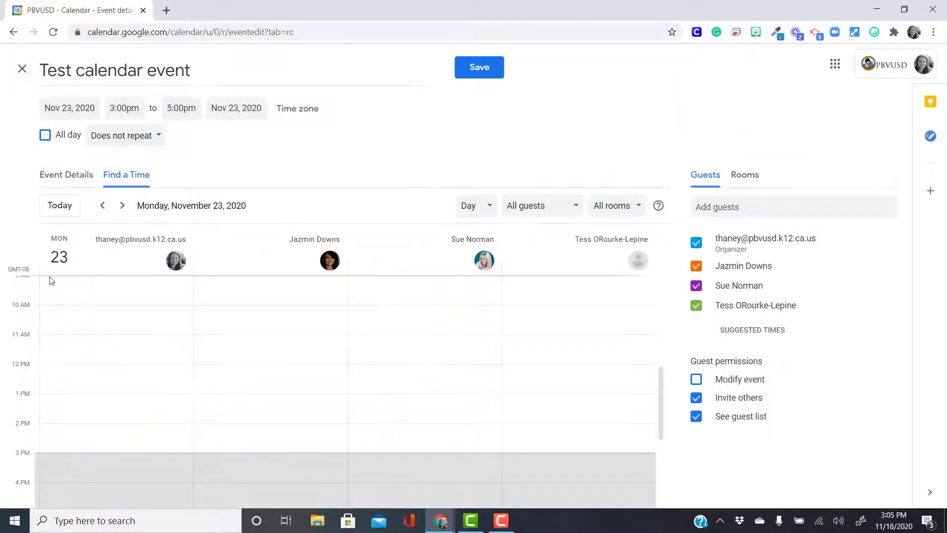
{"action": "left_click", "coordinate": [57, 180]}
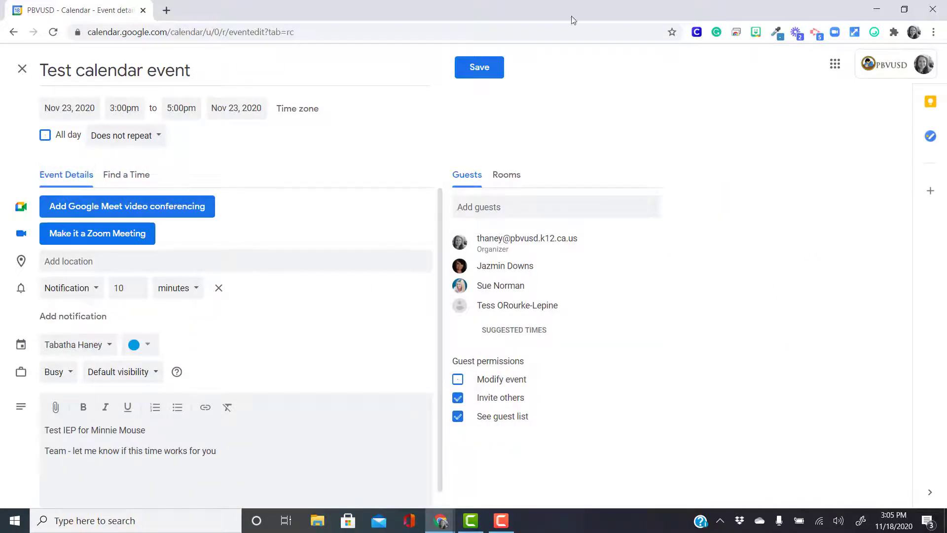
{"action": "scroll", "coordinate": [318, 365], "scroll_direction": "down", "scroll_amount": 1}
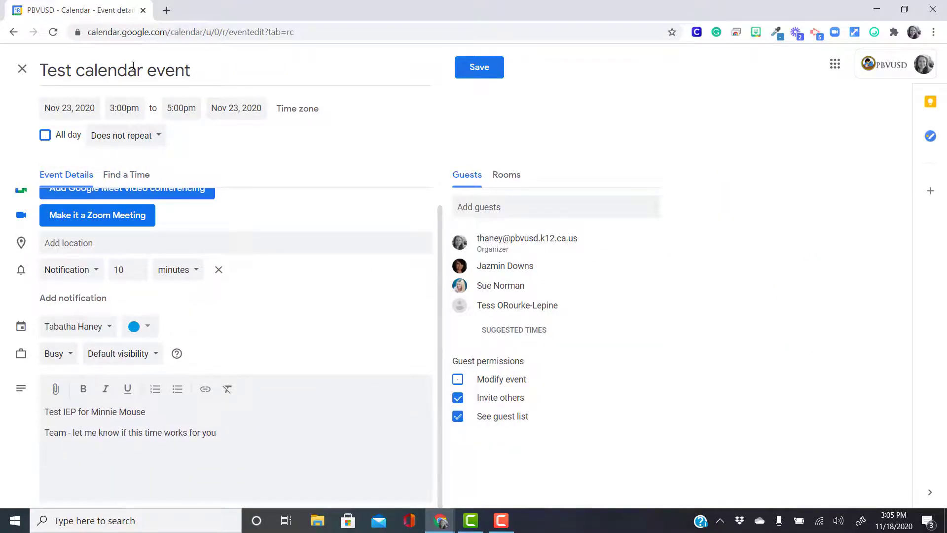
{"action": "left_click", "coordinate": [459, 387]}
{"action": "left_click", "coordinate": [458, 384]}
{"action": "left_click", "coordinate": [463, 398]}
{"action": "scroll", "coordinate": [343, 344], "scroll_direction": "up", "scroll_amount": 1}
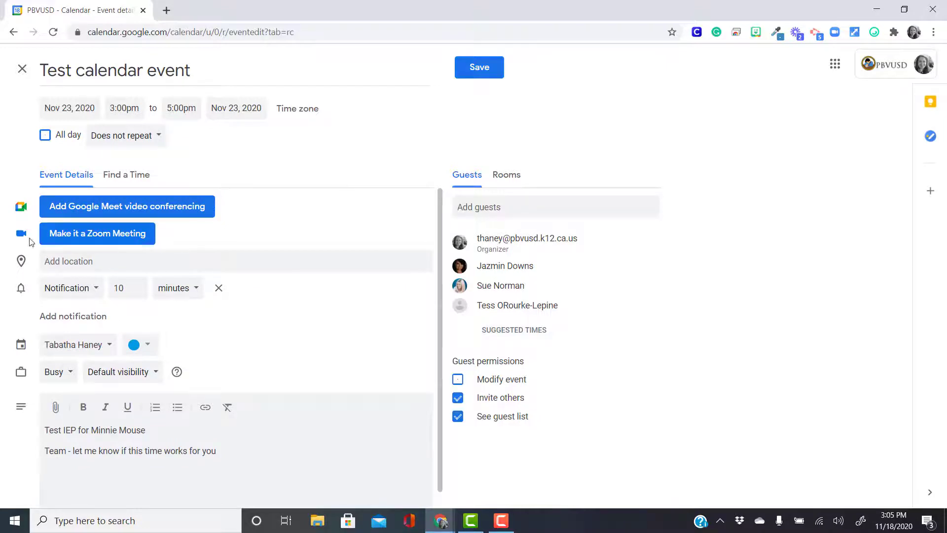
Step: Make the event a Zoom meeting, reviewing the schedule options and accepting them with the automatically generated meeting ID
{"action": "left_click", "coordinate": [121, 236]}
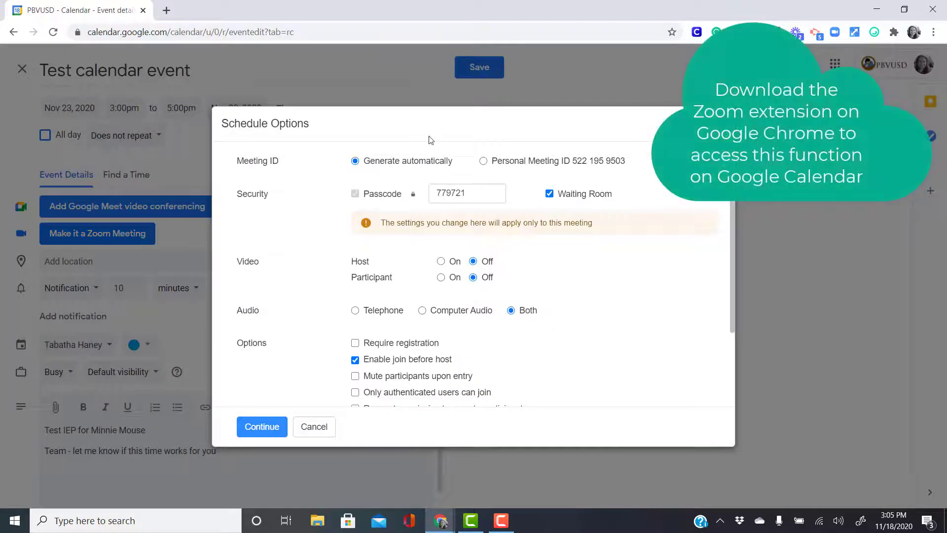
{"action": "scroll", "coordinate": [378, 351], "scroll_direction": "down", "scroll_amount": 2}
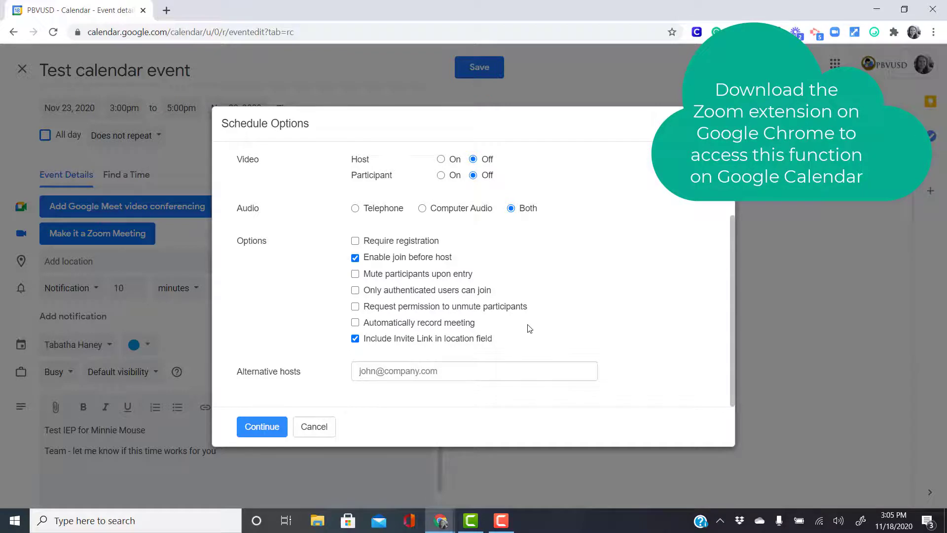
{"action": "scroll", "coordinate": [543, 328], "scroll_direction": "up", "scroll_amount": 2}
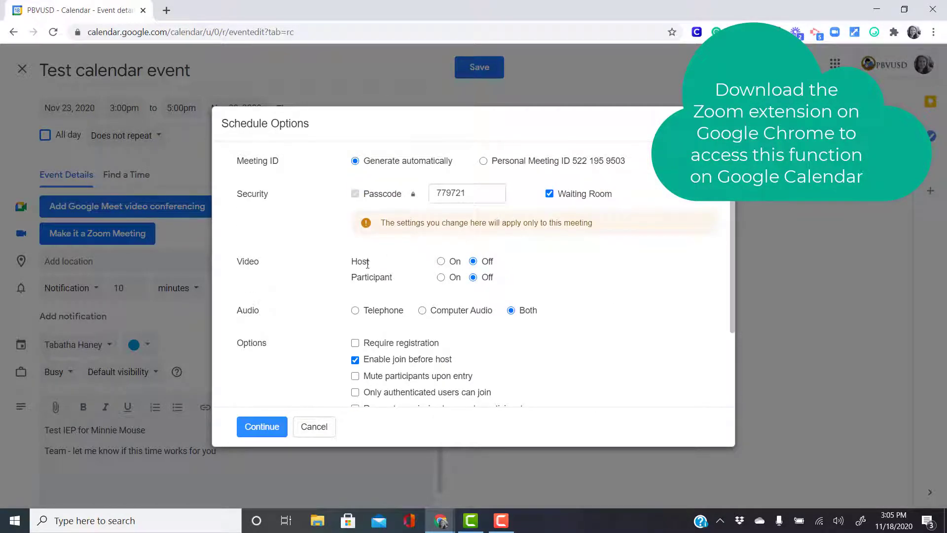
{"action": "scroll", "coordinate": [494, 305], "scroll_direction": "down", "scroll_amount": 2}
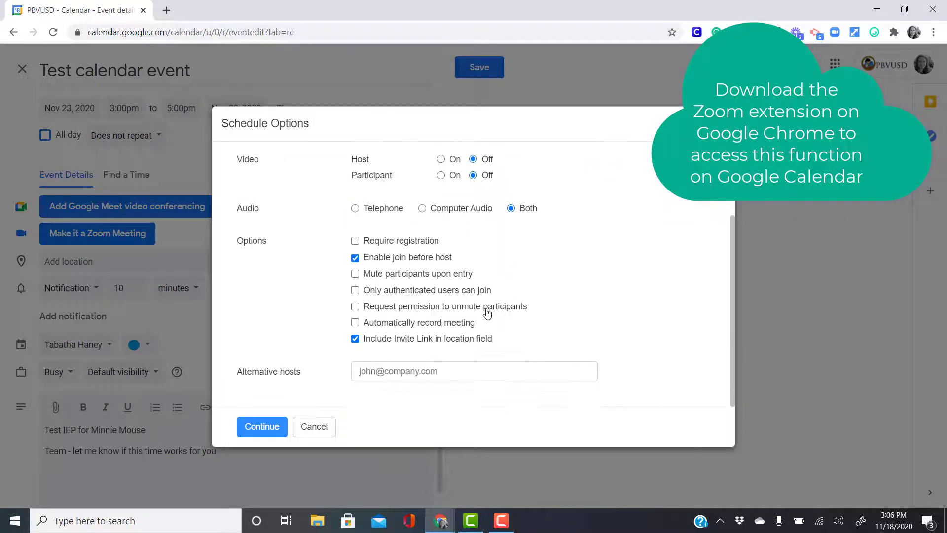
{"action": "scroll", "coordinate": [486, 276], "scroll_direction": "up", "scroll_amount": 2}
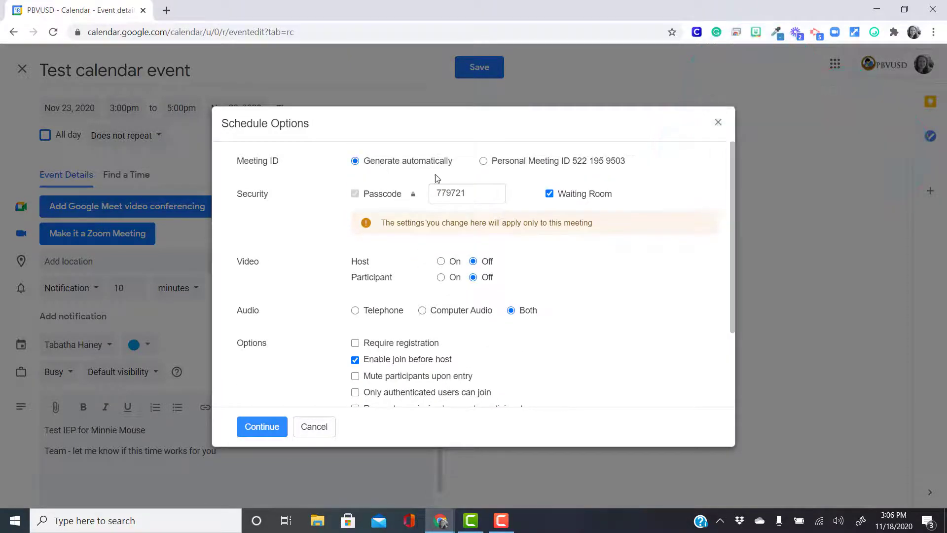
{"action": "scroll", "coordinate": [341, 385], "scroll_direction": "down", "scroll_amount": 2}
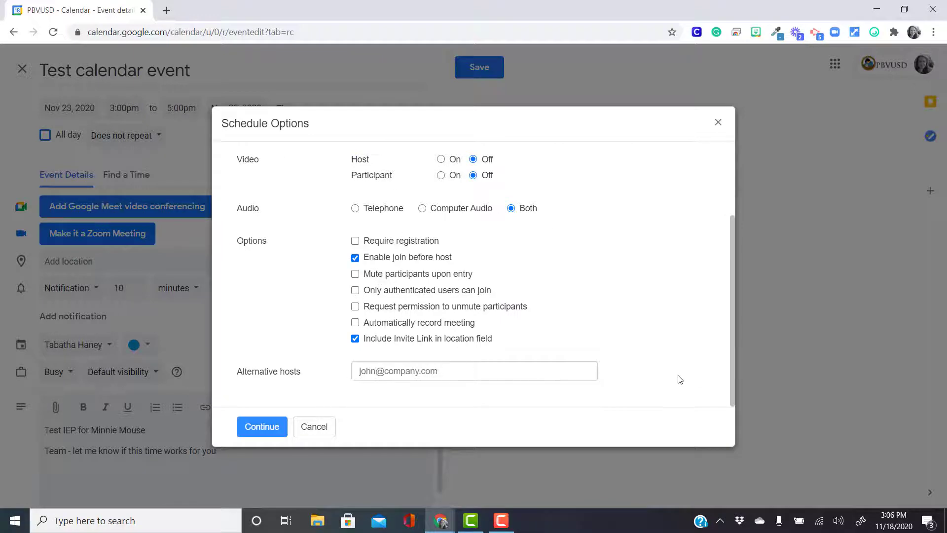
{"action": "left_click", "coordinate": [261, 428]}
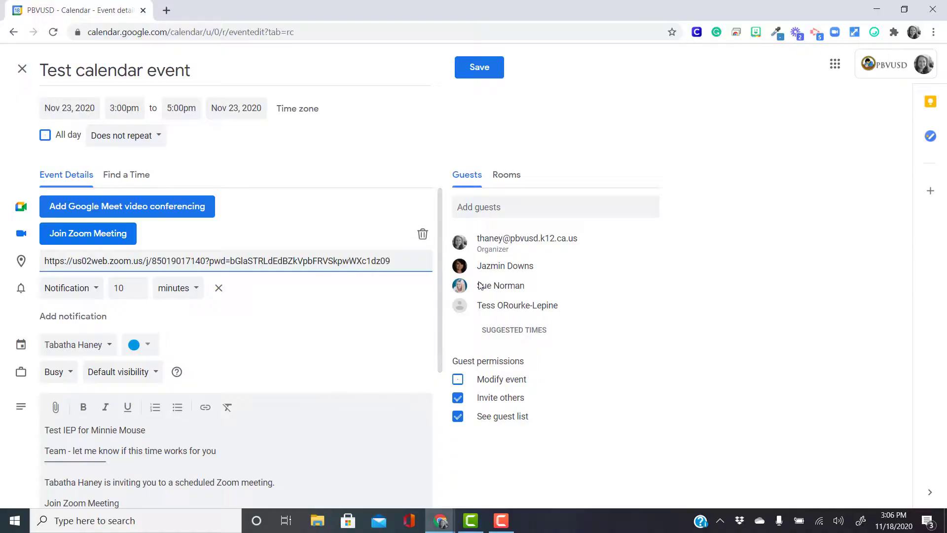
Step: Save the event, send the invitation emails to the guests and show November 23, 2020 in the calendar
{"action": "left_click", "coordinate": [484, 68]}
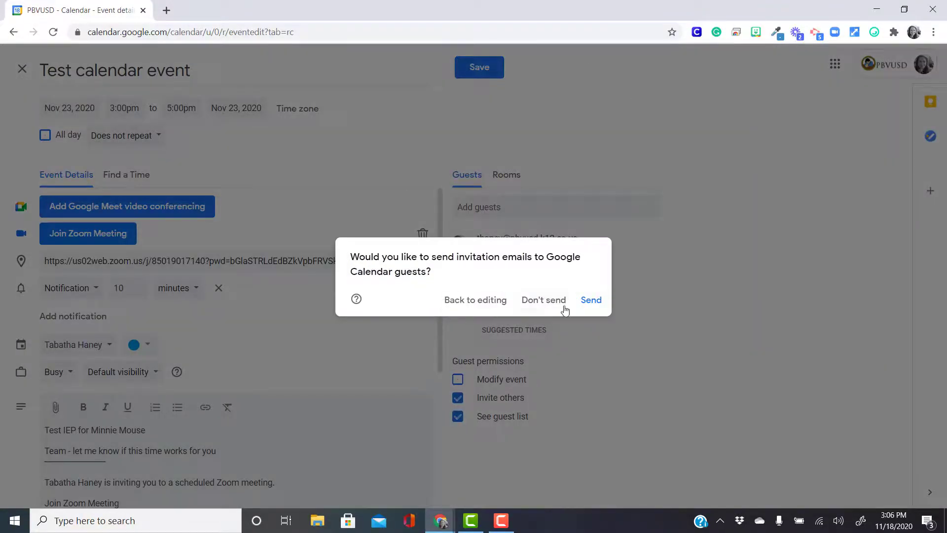
{"action": "left_click", "coordinate": [596, 305]}
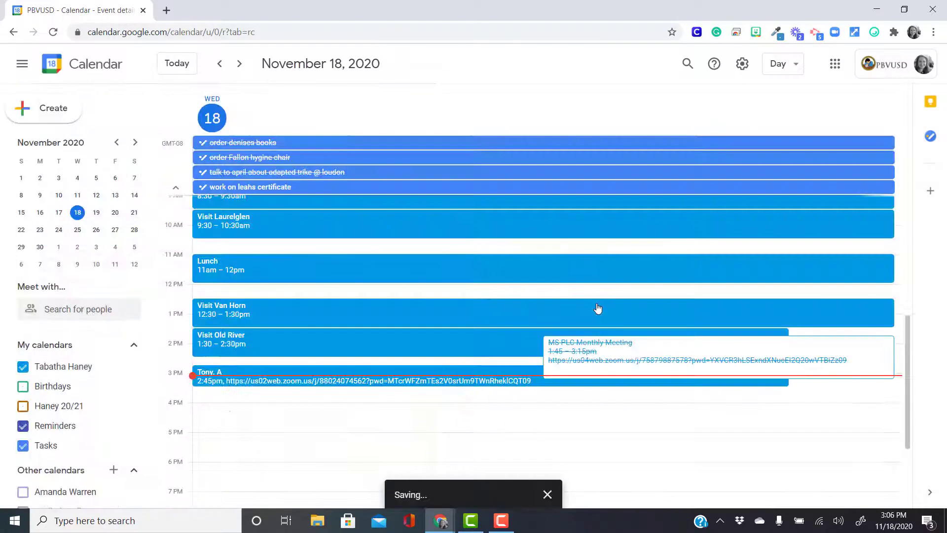
{"action": "left_click", "coordinate": [40, 229]}
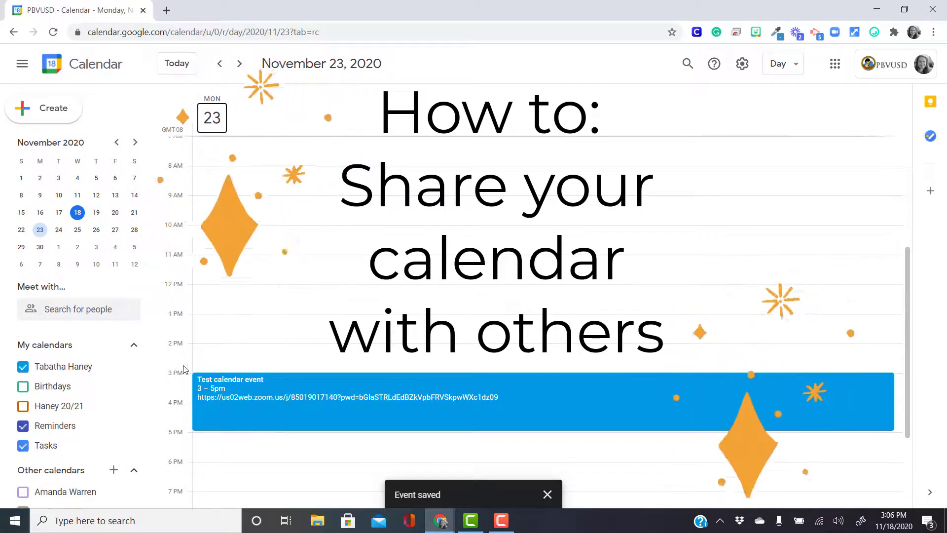
Step: Open the settings and sharing page of the owner's main calendar and go to the end of its shared people list
{"action": "mouse_move", "coordinate": [135, 373]}
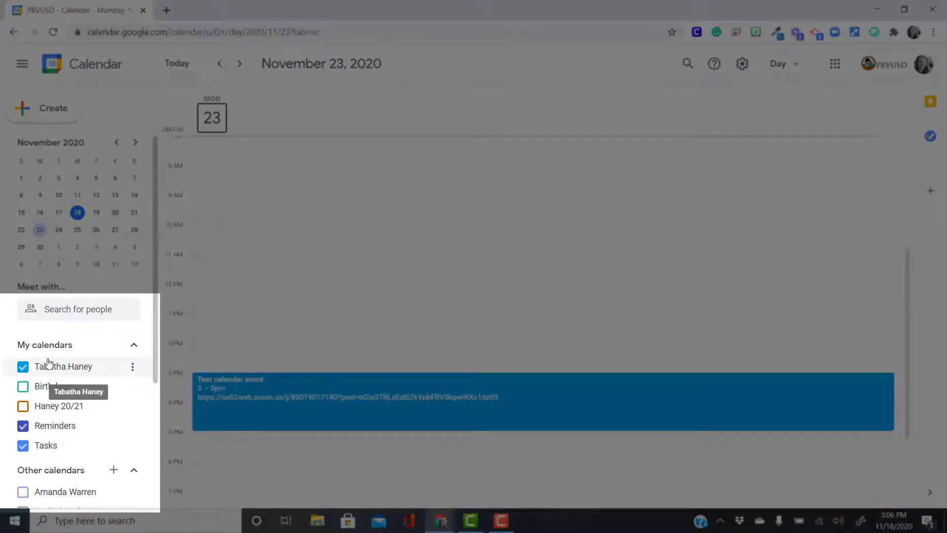
{"action": "mouse_move", "coordinate": [79, 370]}
{"action": "left_click", "coordinate": [133, 367]}
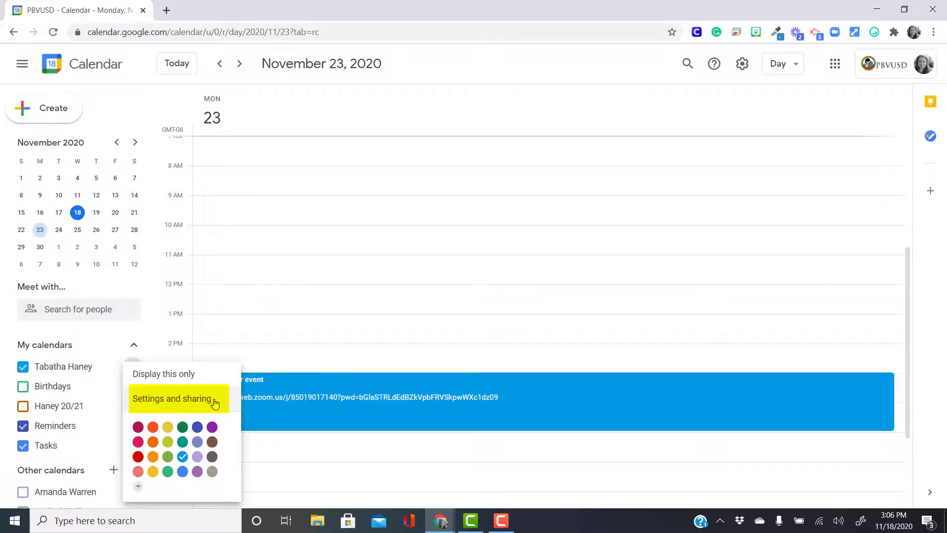
{"action": "left_click", "coordinate": [214, 401]}
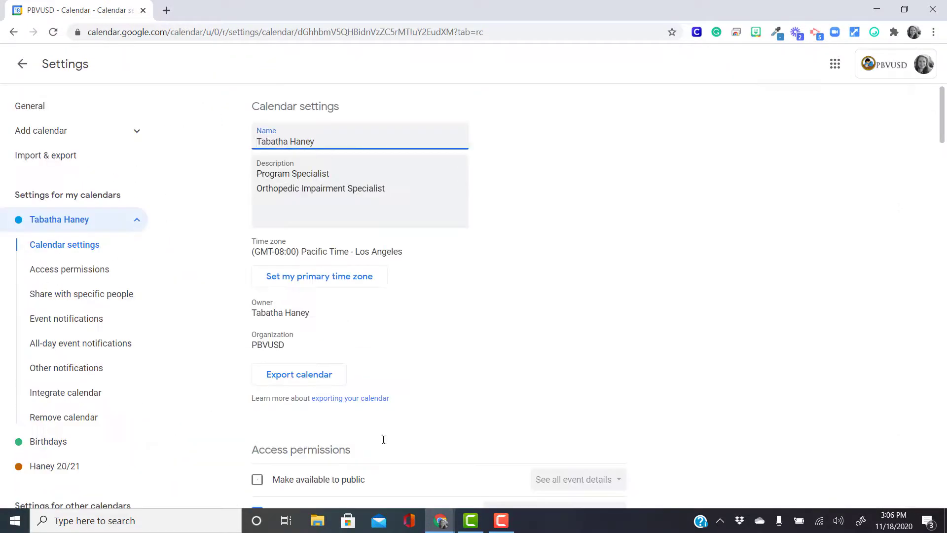
{"action": "scroll", "coordinate": [375, 261], "scroll_direction": "down", "scroll_amount": 8}
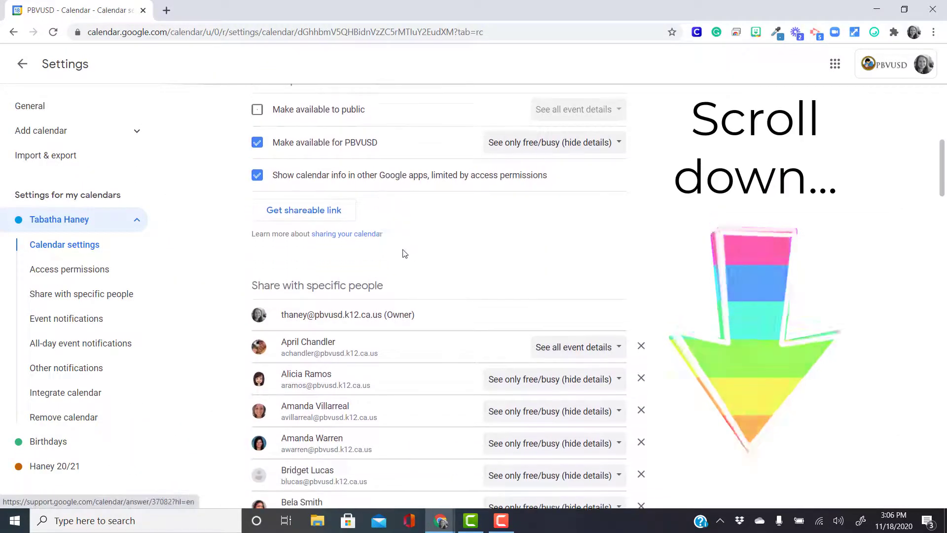
{"action": "scroll", "coordinate": [402, 253], "scroll_direction": "down", "scroll_amount": 3}
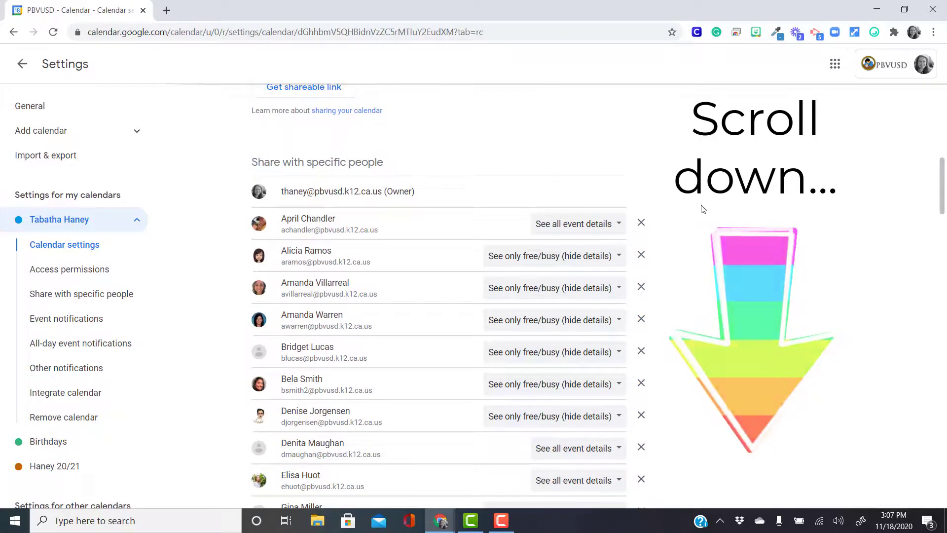
{"action": "scroll", "coordinate": [685, 395], "scroll_direction": "down", "scroll_amount": 20}
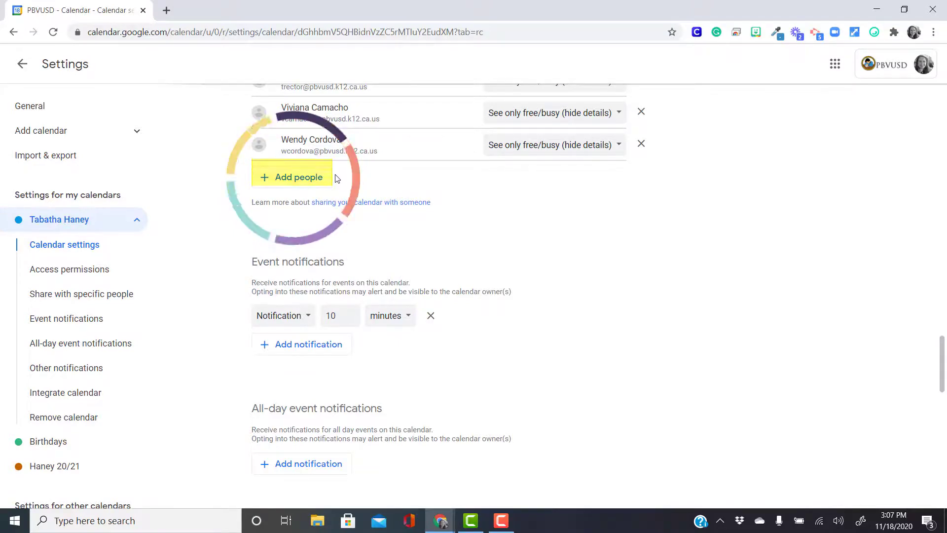
Step: Share the calendar with the first suggested colleague, set the permission to "See all event details" and send the invitation
{"action": "left_click", "coordinate": [306, 180]}
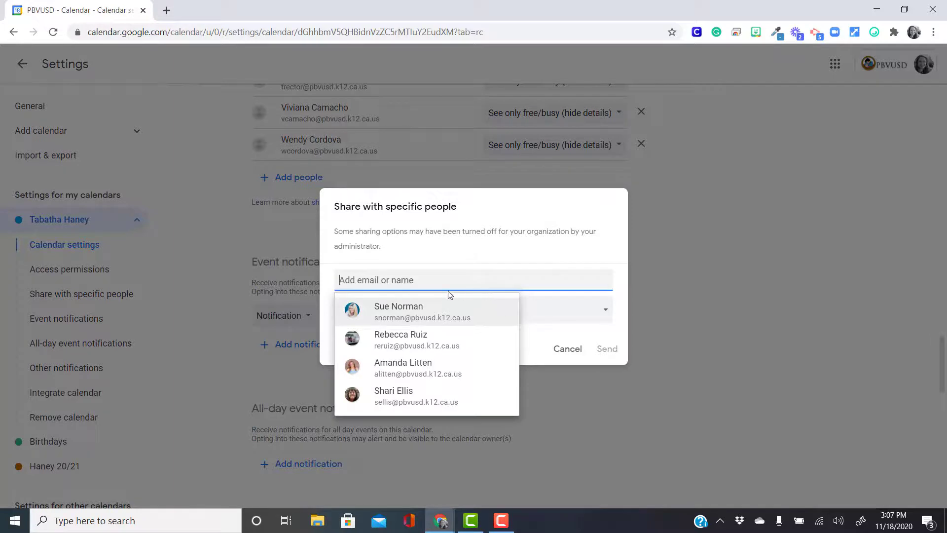
{"action": "left_click", "coordinate": [423, 307]}
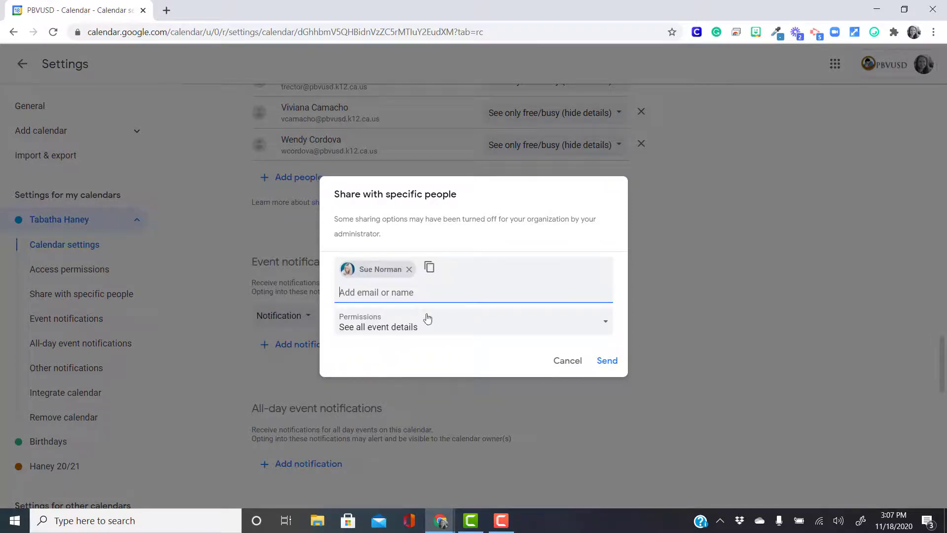
{"action": "left_click", "coordinate": [390, 334]}
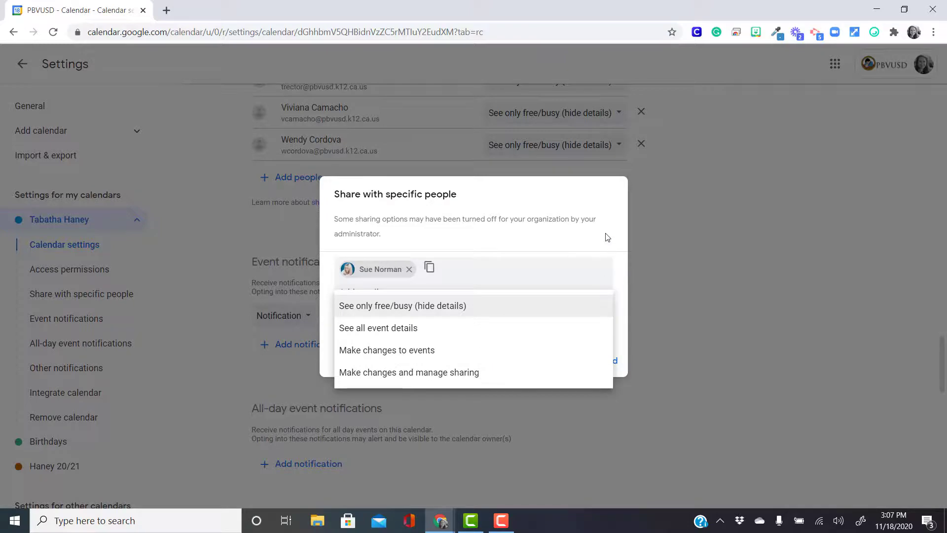
{"action": "left_click", "coordinate": [605, 327]}
{"action": "left_click", "coordinate": [610, 361]}
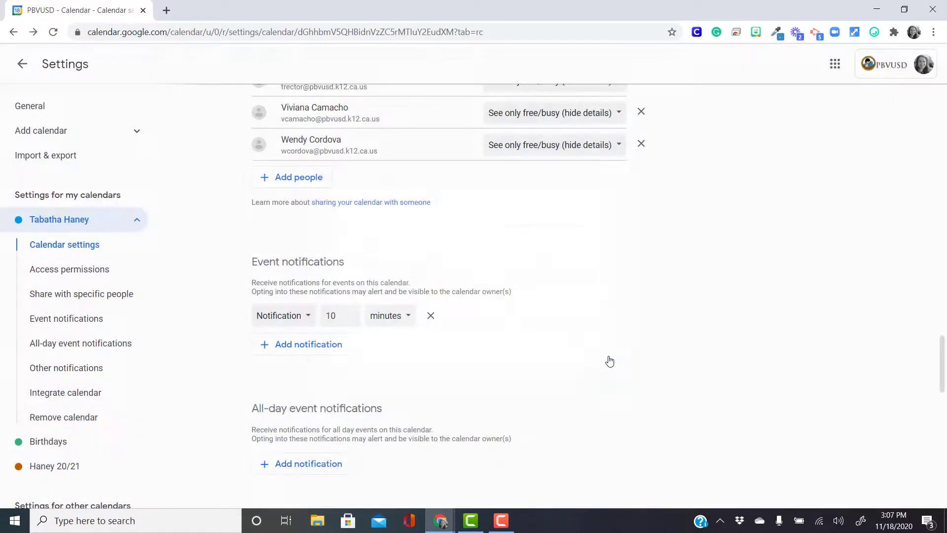